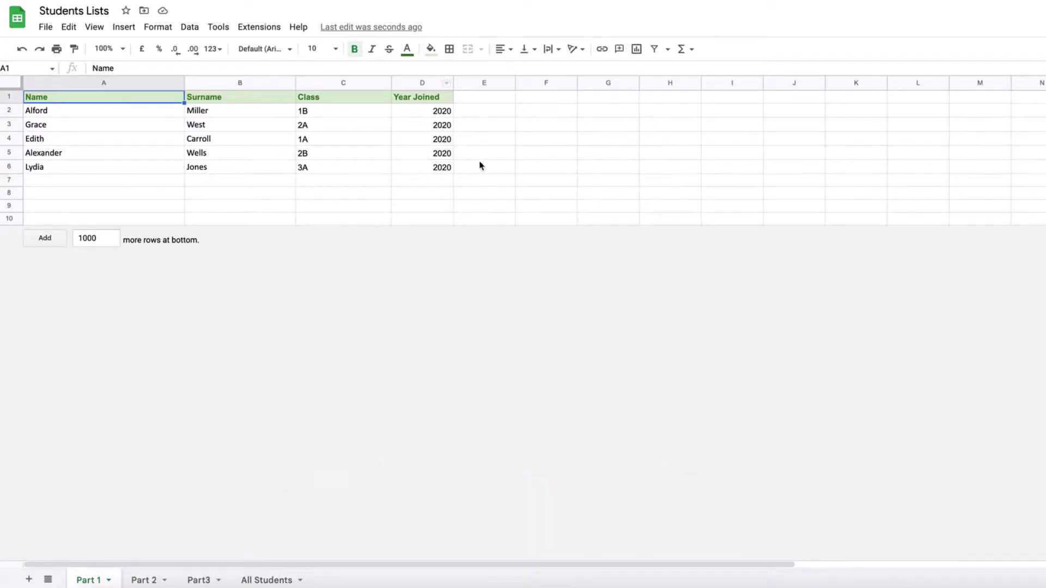
Review the Part 1, Part 2 and Part3 student lists, ending on the empty All Students sheet
{"action": "left_click", "coordinate": [144, 581]}
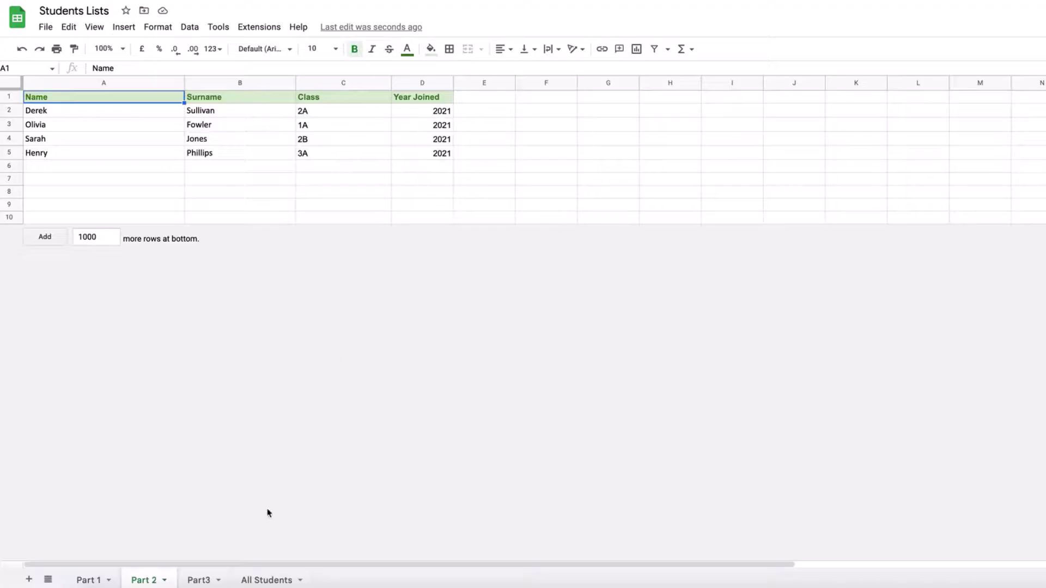
{"action": "left_click", "coordinate": [194, 580]}
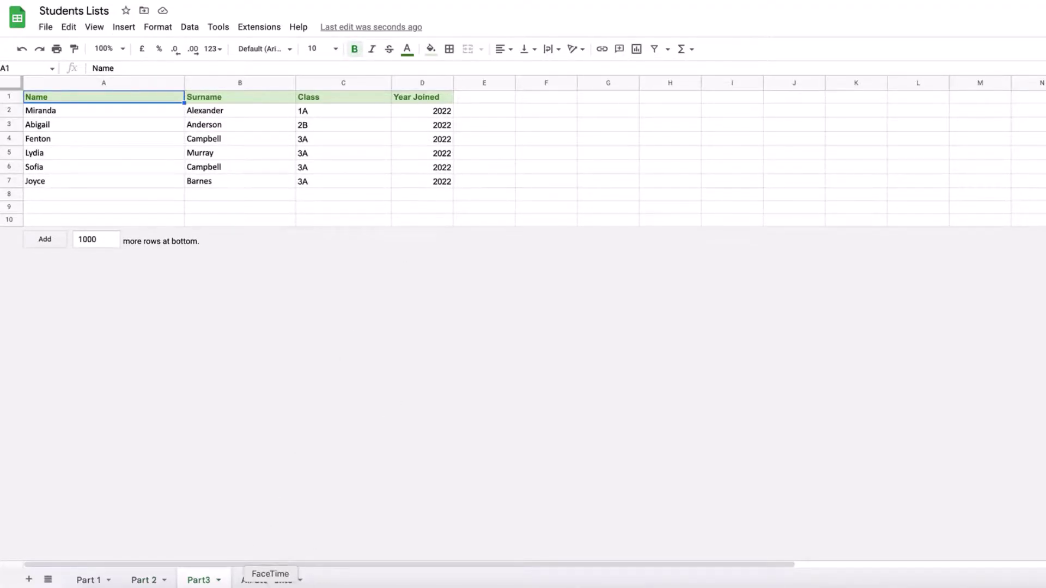
{"action": "left_click", "coordinate": [268, 581]}
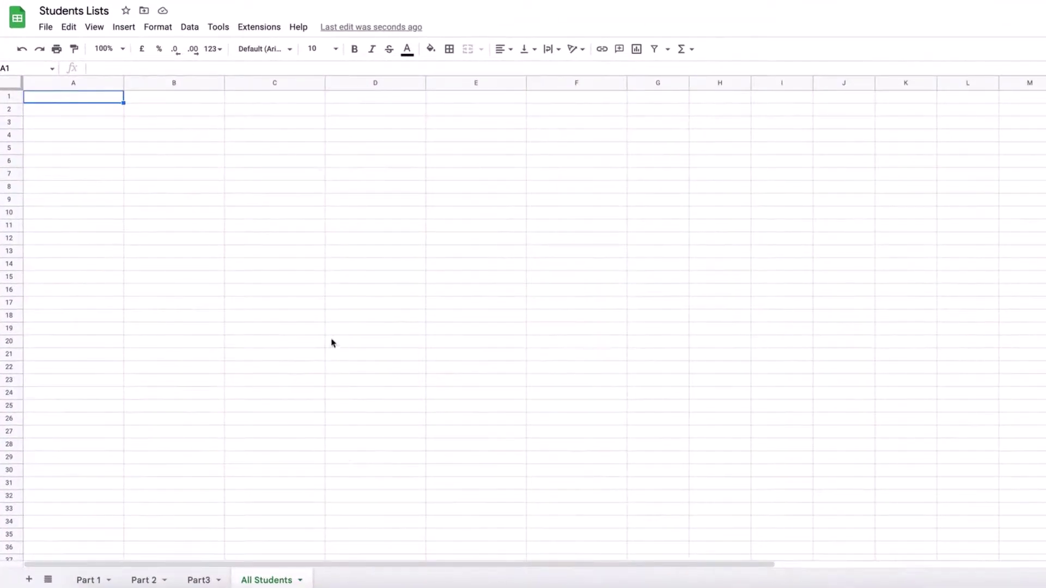
{"action": "left_click", "coordinate": [95, 583]}
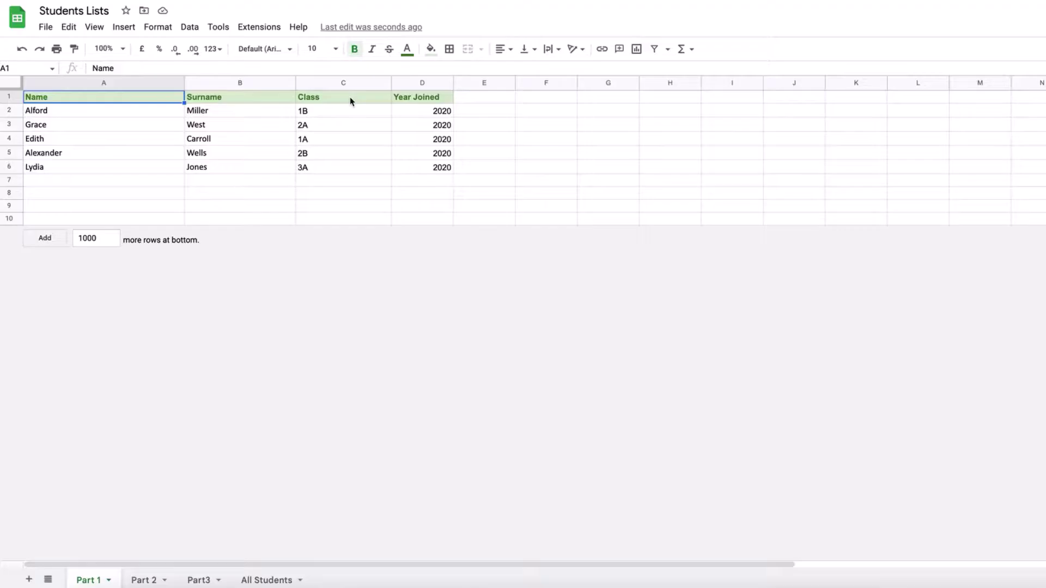
{"action": "left_click", "coordinate": [145, 581]}
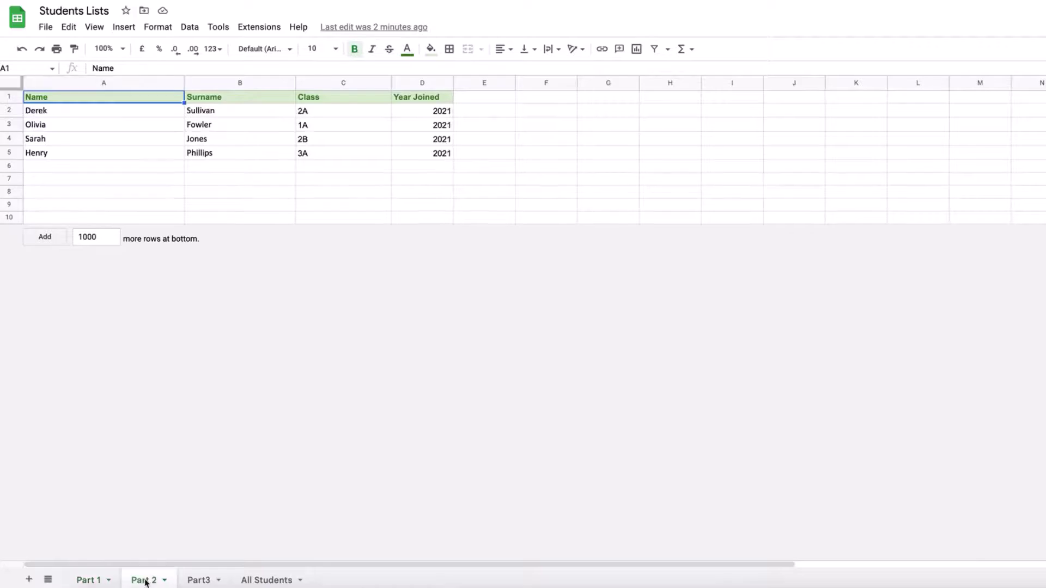
{"action": "left_click", "coordinate": [197, 579]}
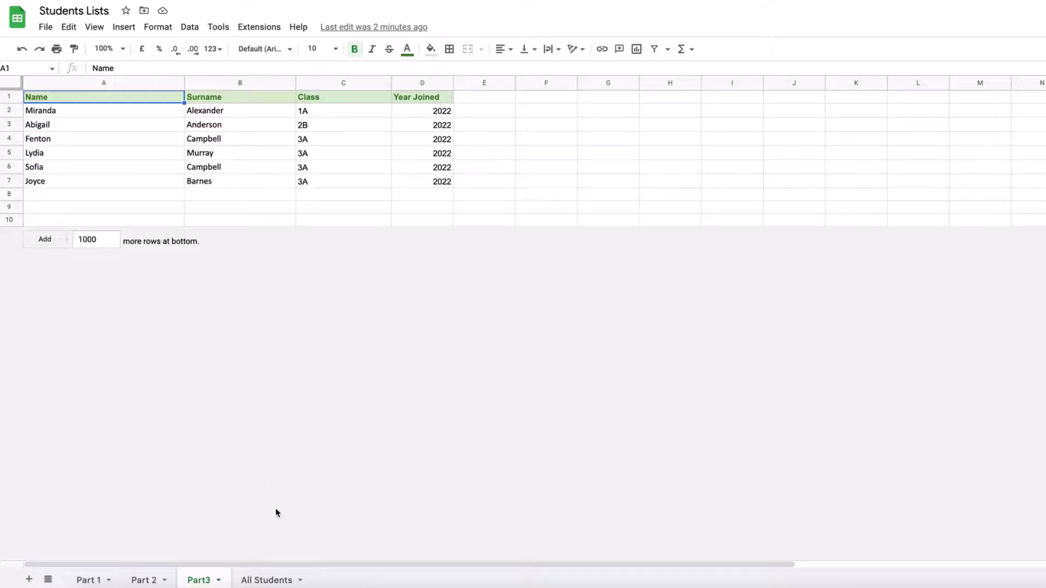
{"action": "left_click", "coordinate": [275, 580]}
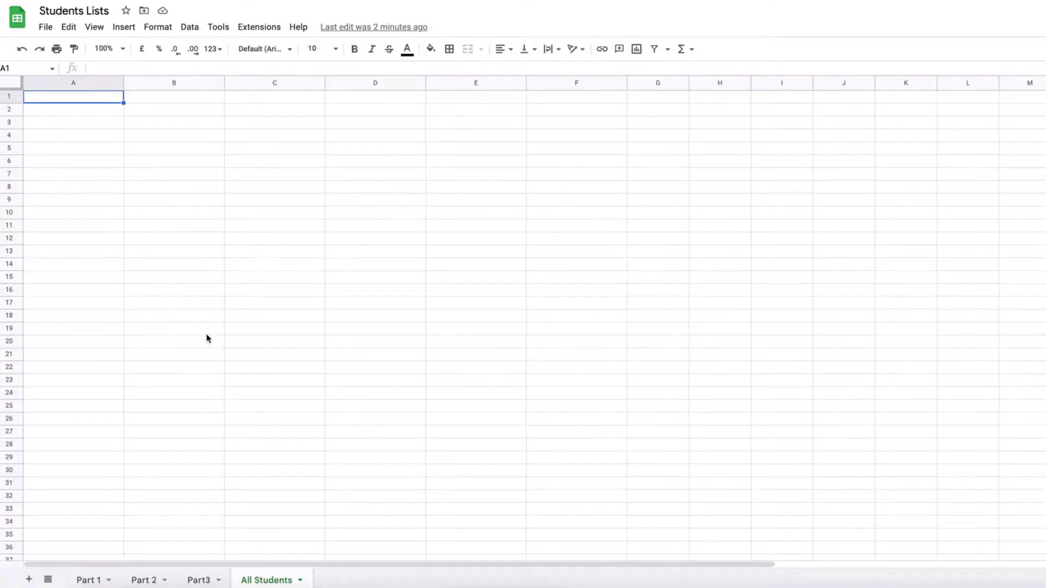
Copy Part 1's Name, Surname, Class and Year Joined header row into All Students row 1
{"action": "left_click", "coordinate": [87, 580]}
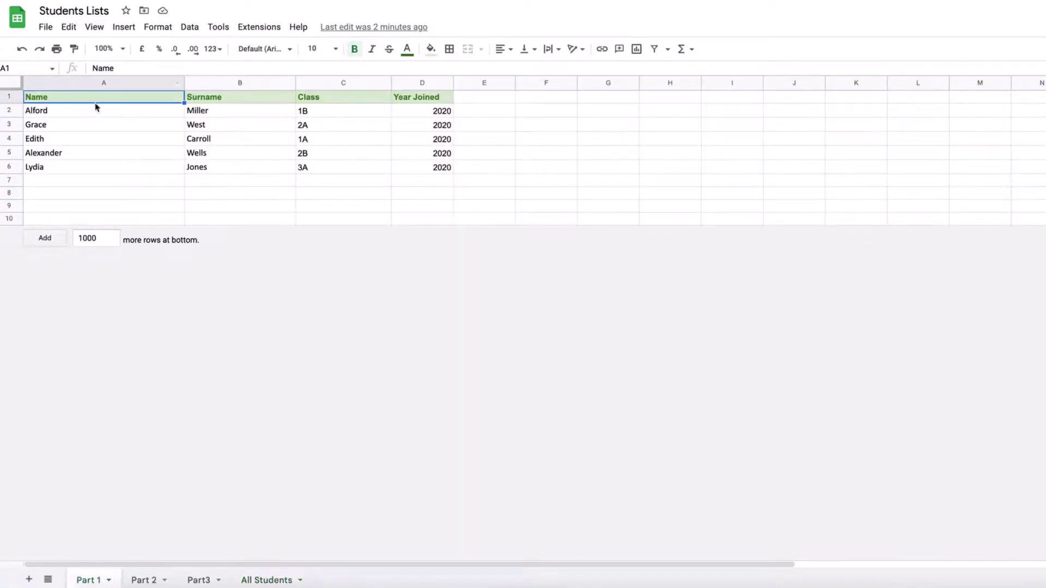
{"action": "left_click", "coordinate": [406, 102], "text": "shift"}
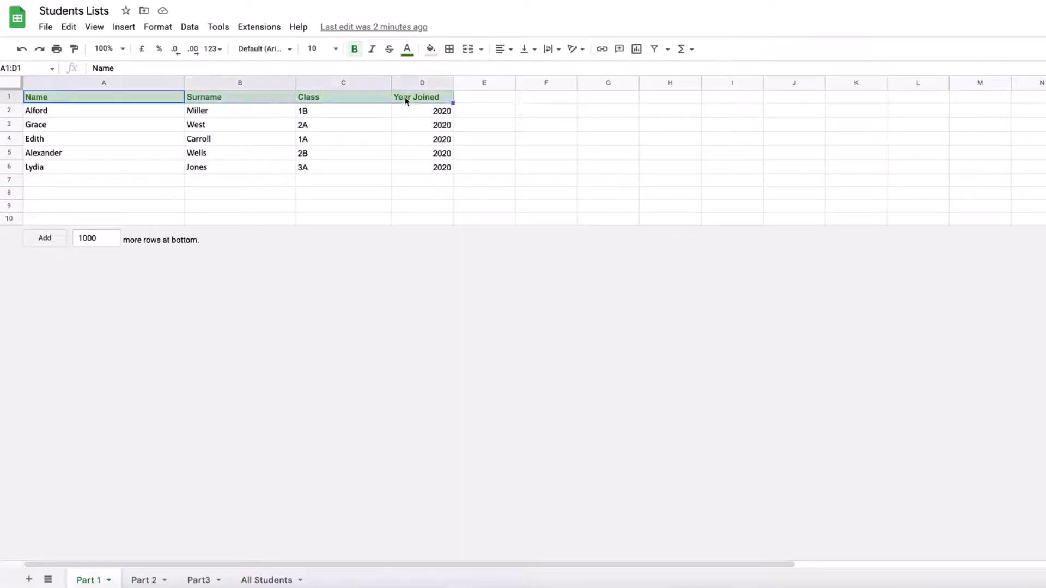
{"action": "key", "text": "ctrl+c"}
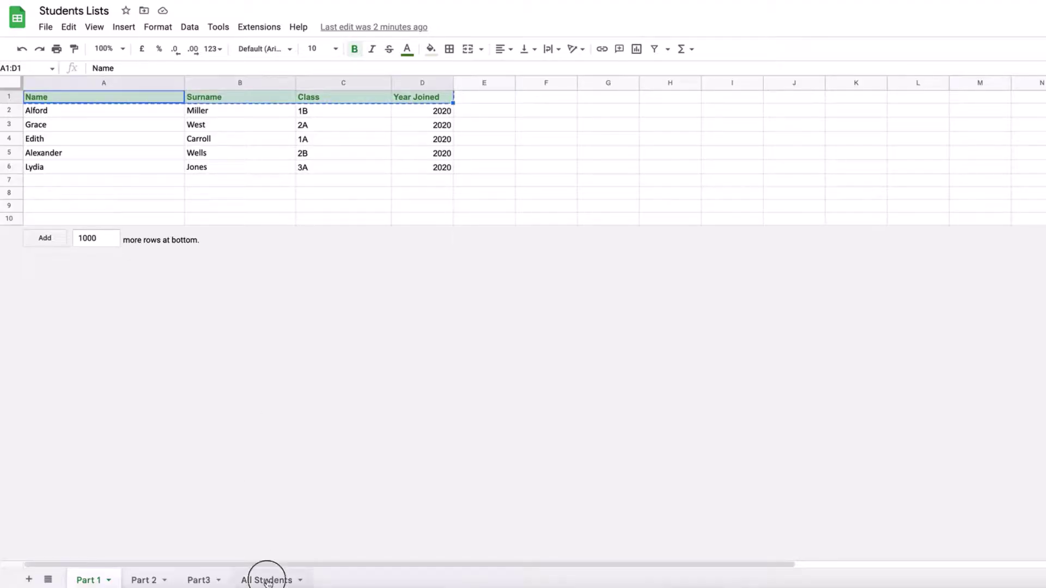
{"action": "left_click", "coordinate": [267, 580]}
{"action": "key", "text": "ctrl+v"}
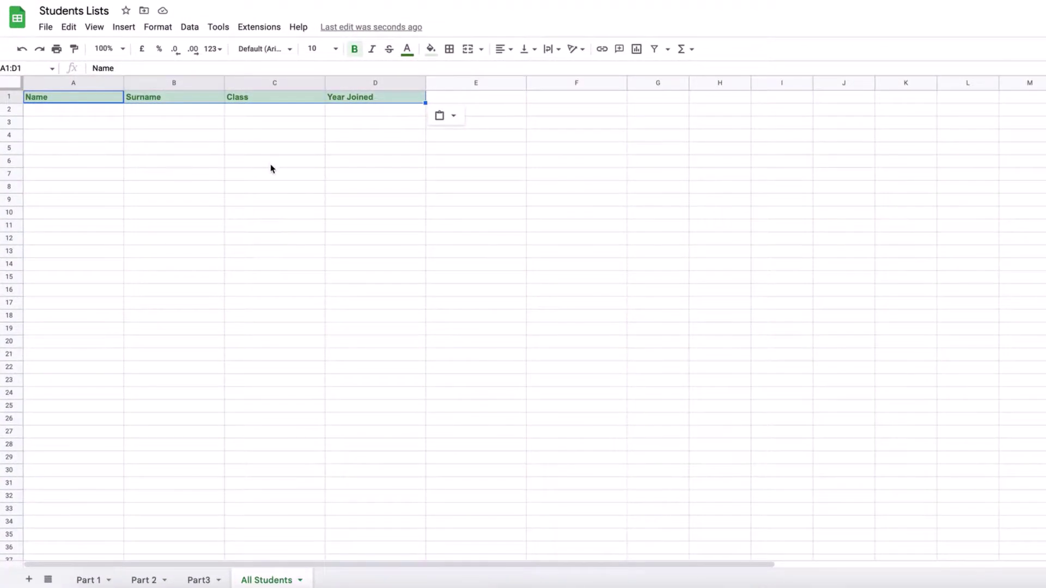
{"action": "left_click", "coordinate": [73, 113]}
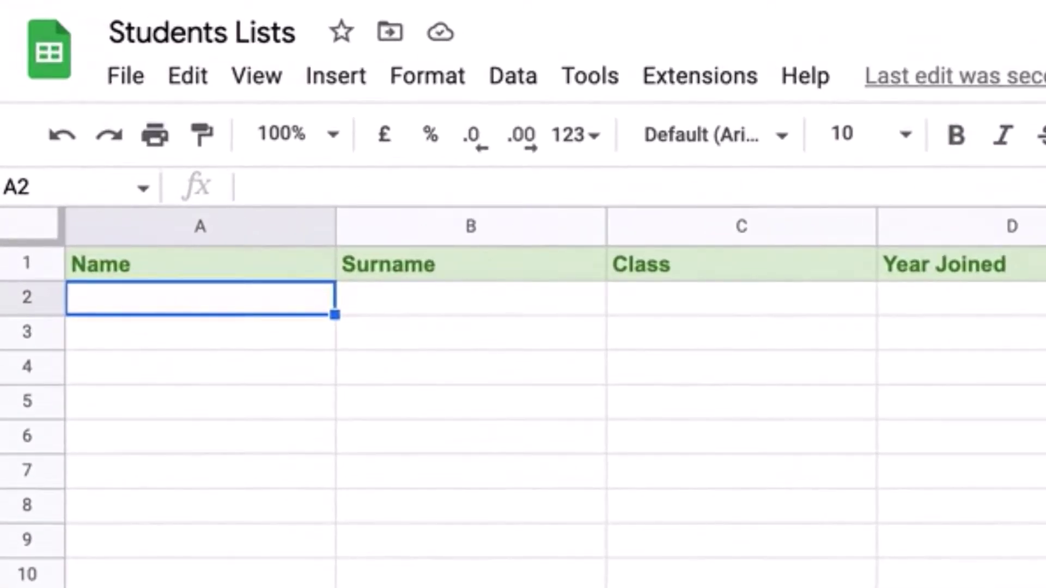
Enter ={'Part 1'!A2:D6;'Part 2'!A2:D5;Part3!A2:D7} in All Students A2 to stack the lists
{"action": "type", "text": "="}
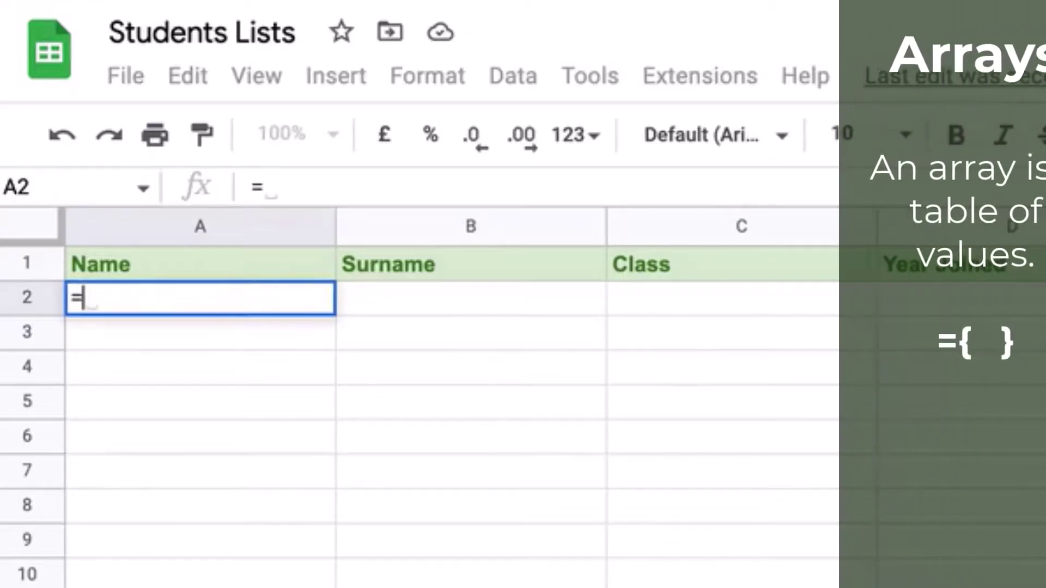
{"action": "type", "text": "{"}
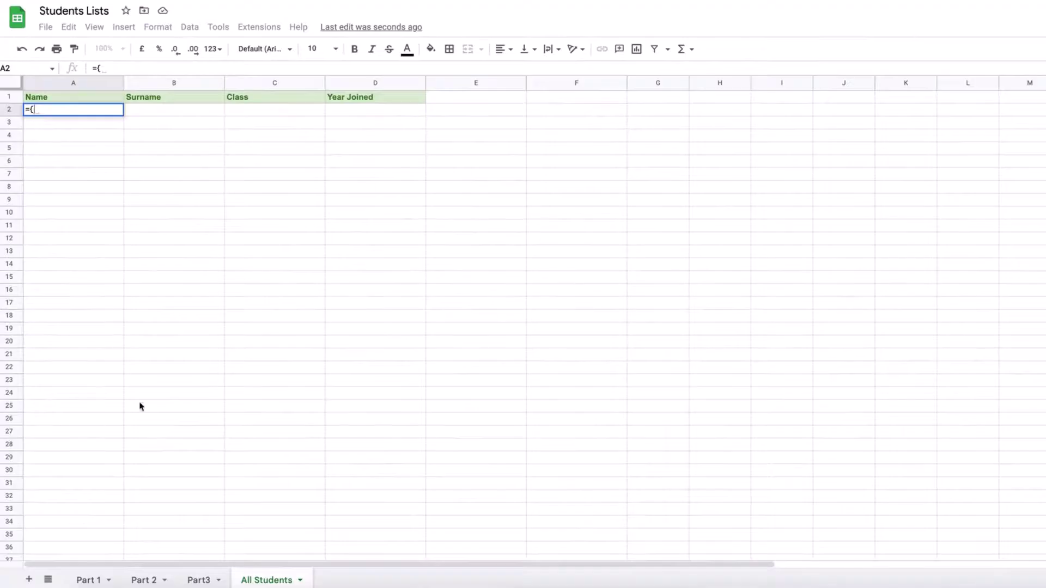
{"action": "left_click", "coordinate": [89, 581]}
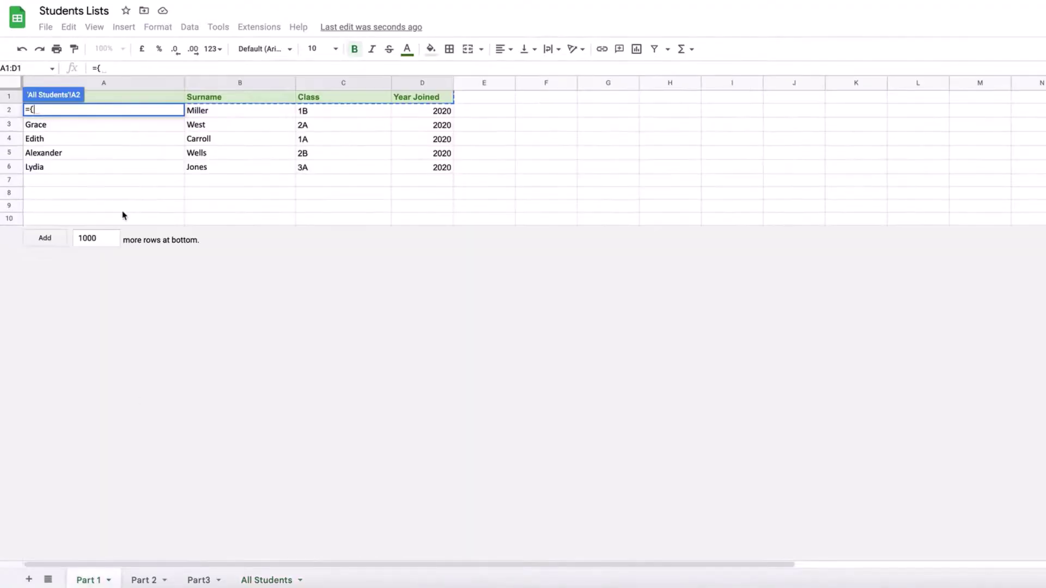
{"action": "left_click_drag", "start_coordinate": [443, 169], "coordinate": [160, 121]}
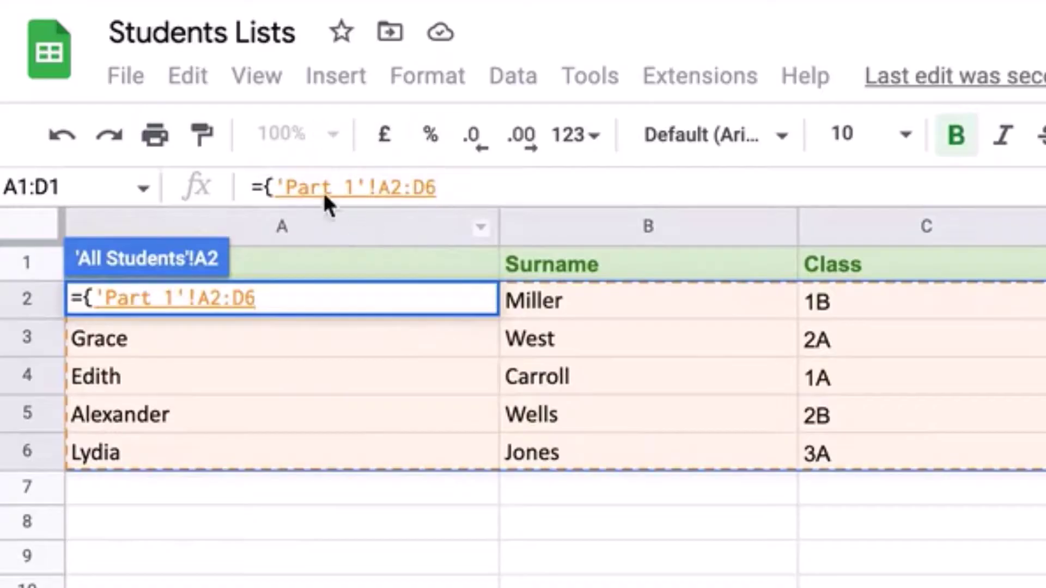
{"action": "left_click", "coordinate": [480, 190]}
{"action": "type", "text": ";"}
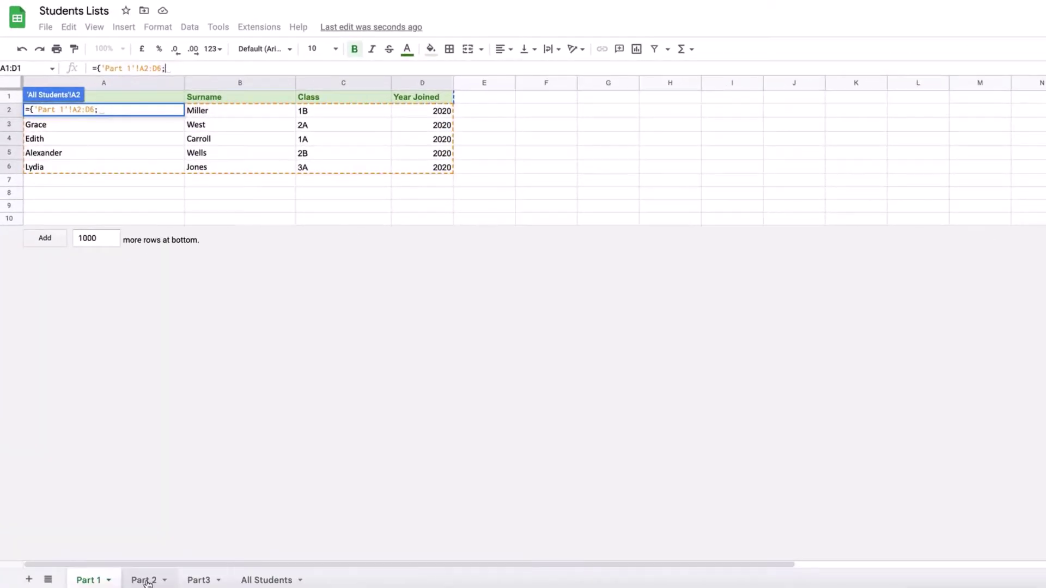
{"action": "left_click", "coordinate": [146, 581]}
{"action": "left_click_drag", "start_coordinate": [422, 155], "coordinate": [173, 112]}
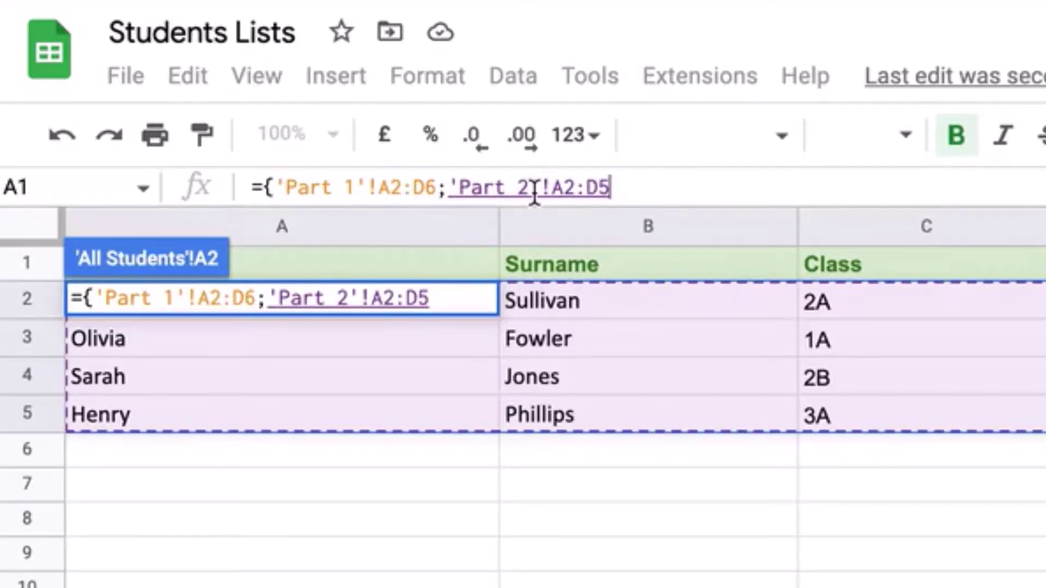
{"action": "type", "text": ";"}
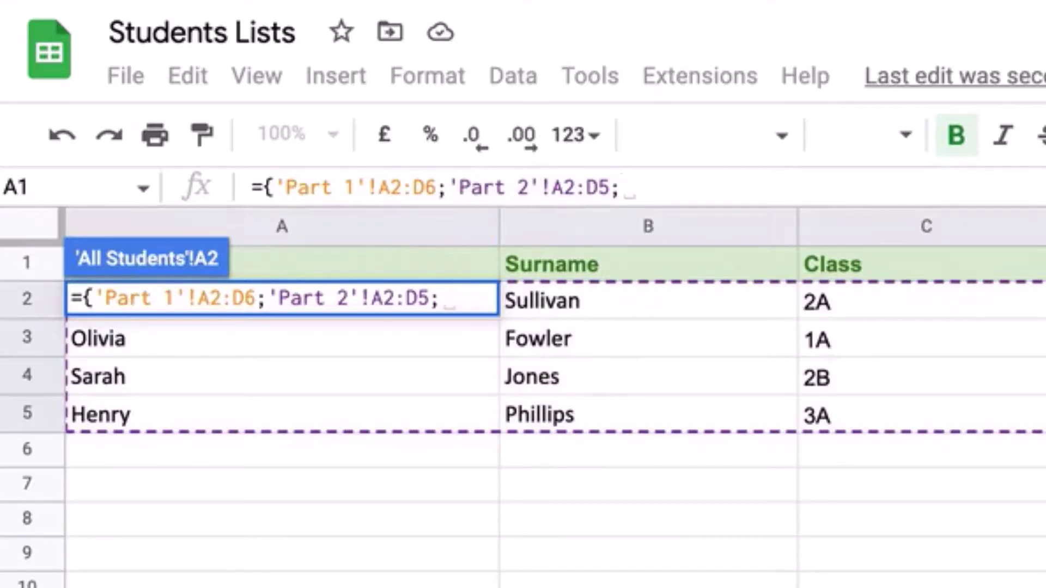
{"action": "key", "text": "ctrl+shift+Page_Down"}
{"action": "left_click_drag", "start_coordinate": [1037, 490], "coordinate": [370, 311]}
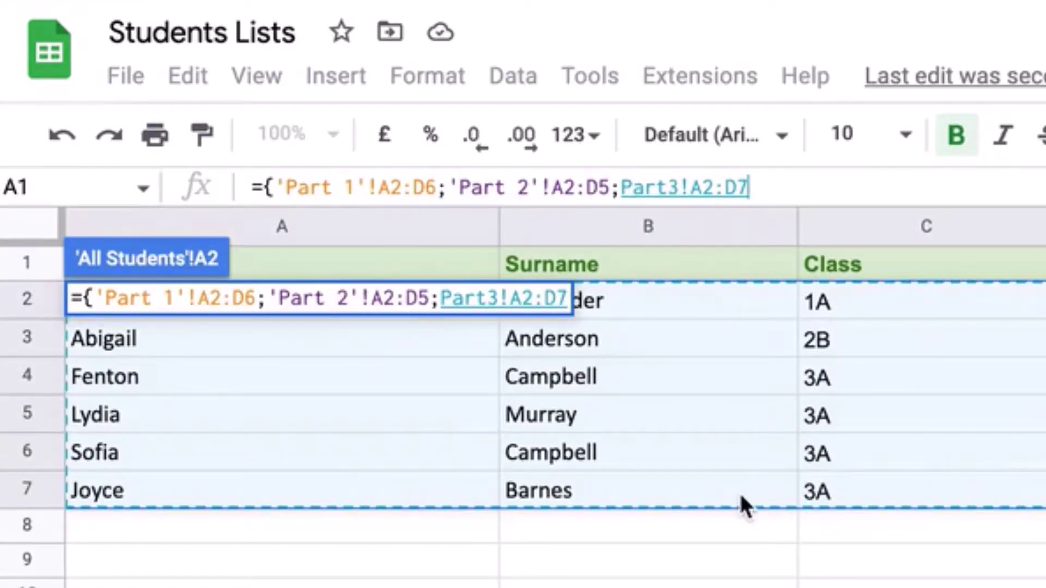
{"action": "type", "text": "}"}
{"action": "key", "text": "Return"}
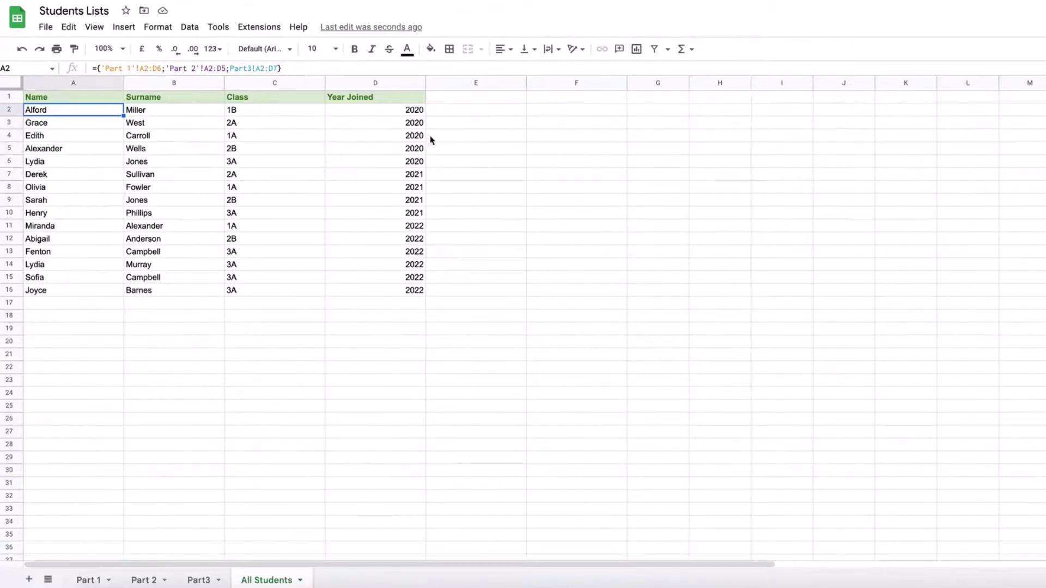
Check the 15-student combined list, then duplicate Part 1's row 6 into row 7
{"action": "left_click", "coordinate": [415, 165]}
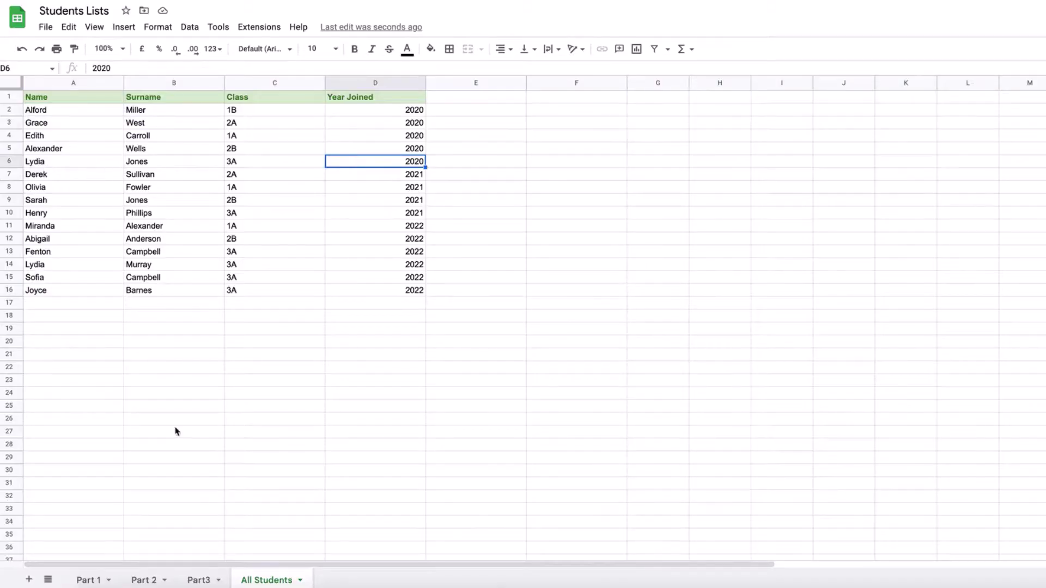
{"action": "left_click", "coordinate": [98, 578]}
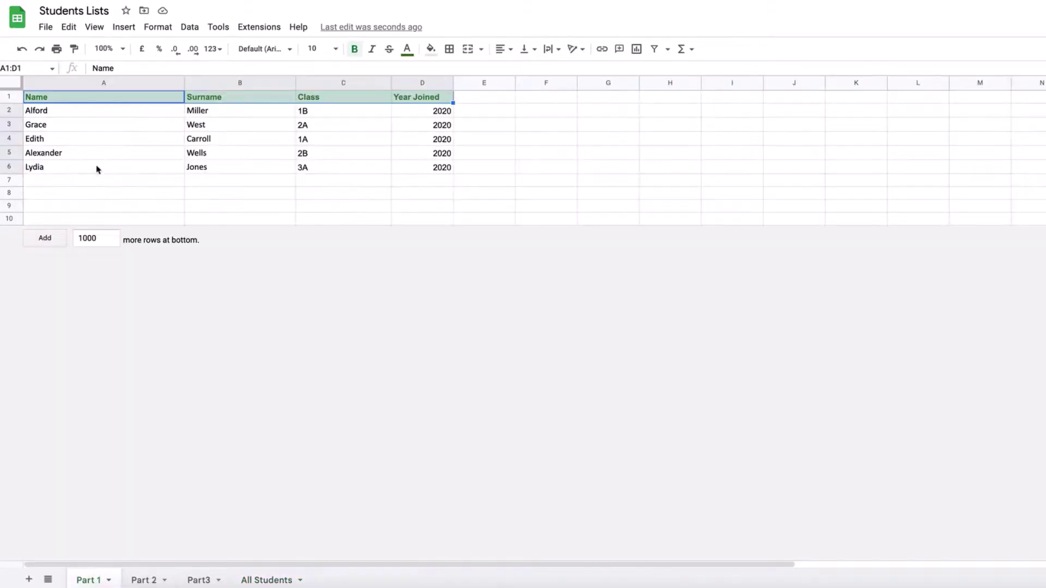
{"action": "left_click", "coordinate": [12, 166]}
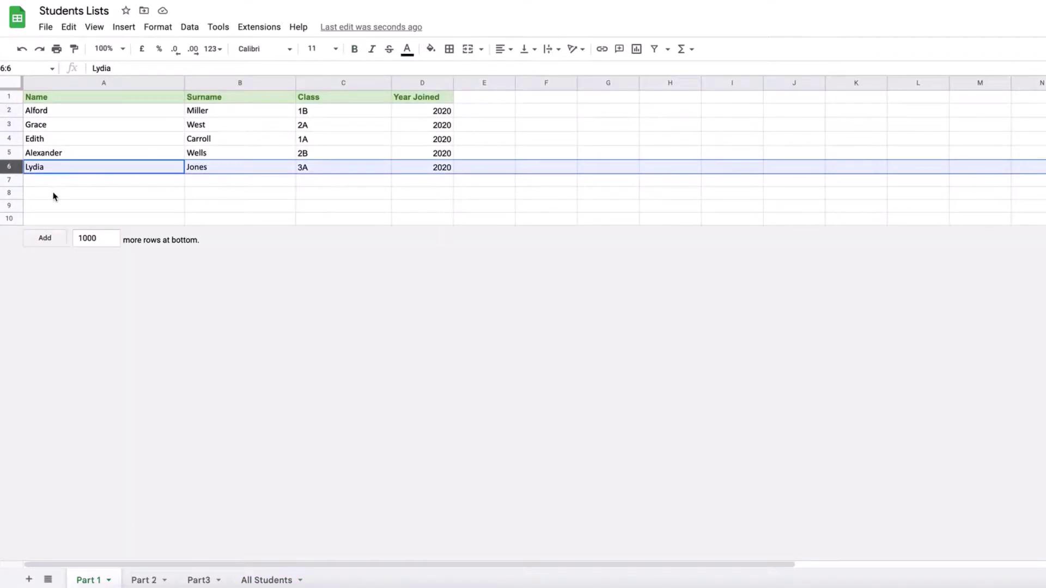
{"action": "key", "text": "ctrl+c"}
{"action": "left_click", "coordinate": [39, 183]}
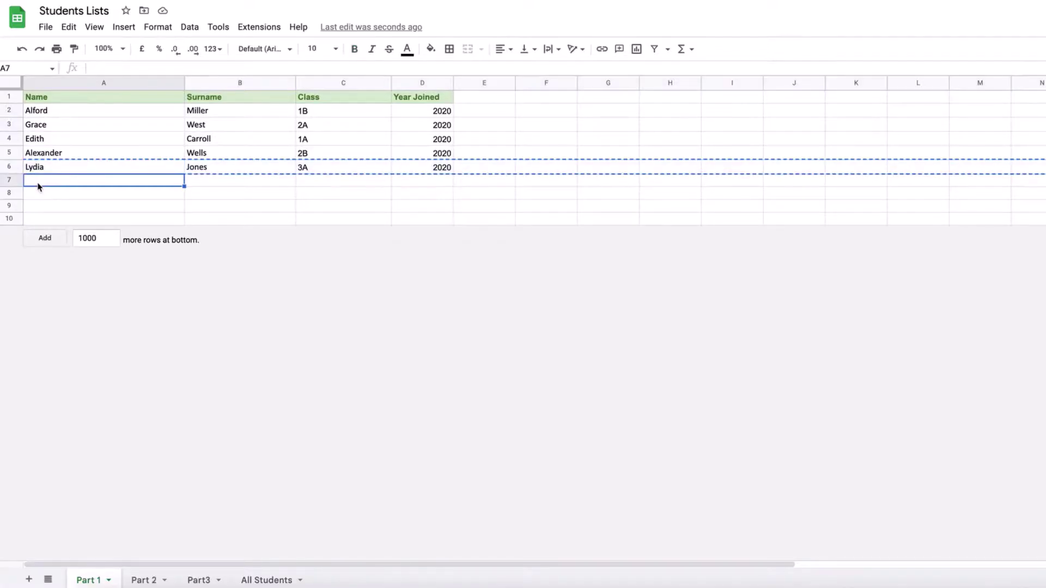
{"action": "left_click", "coordinate": [15, 183]}
{"action": "key", "text": "ctrl+v"}
{"action": "left_click", "coordinate": [240, 219]}
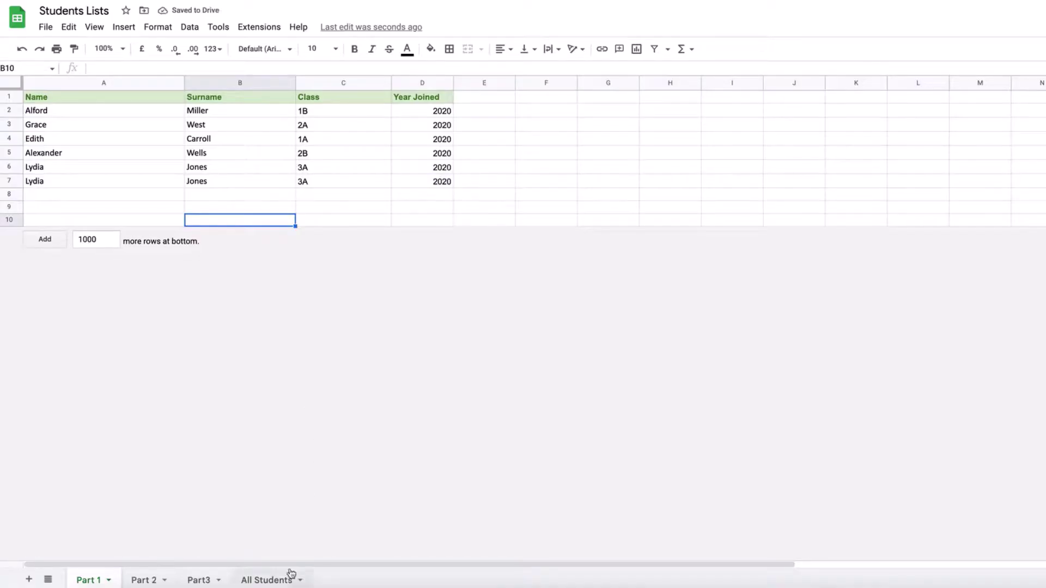
Edit the A2 formula so the Part 1, Part 2 and Part3 ranges become open-ended A2:D
{"action": "left_click", "coordinate": [275, 579]}
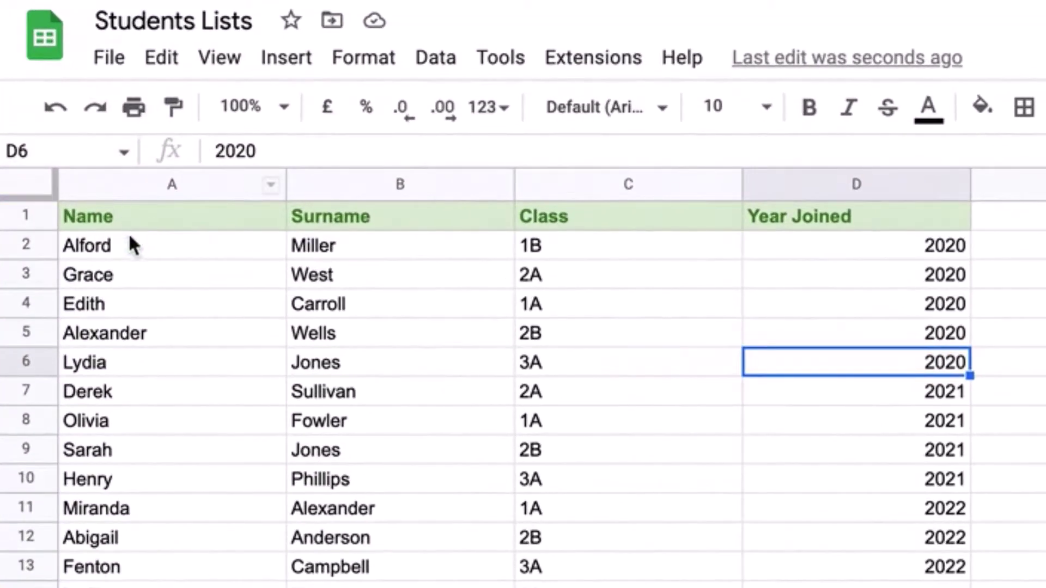
{"action": "left_click", "coordinate": [270, 199]}
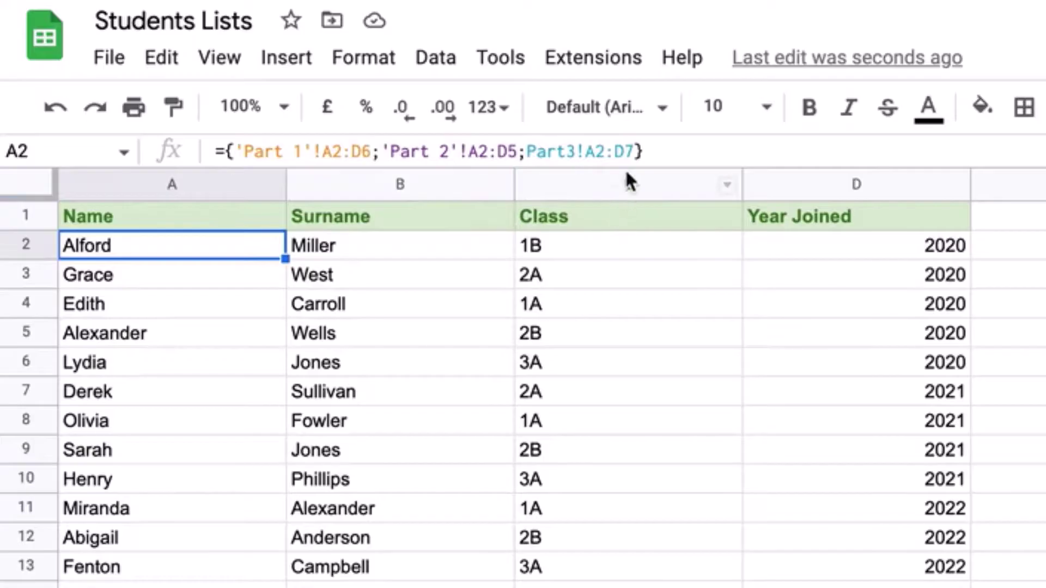
{"action": "left_click", "coordinate": [361, 152]}
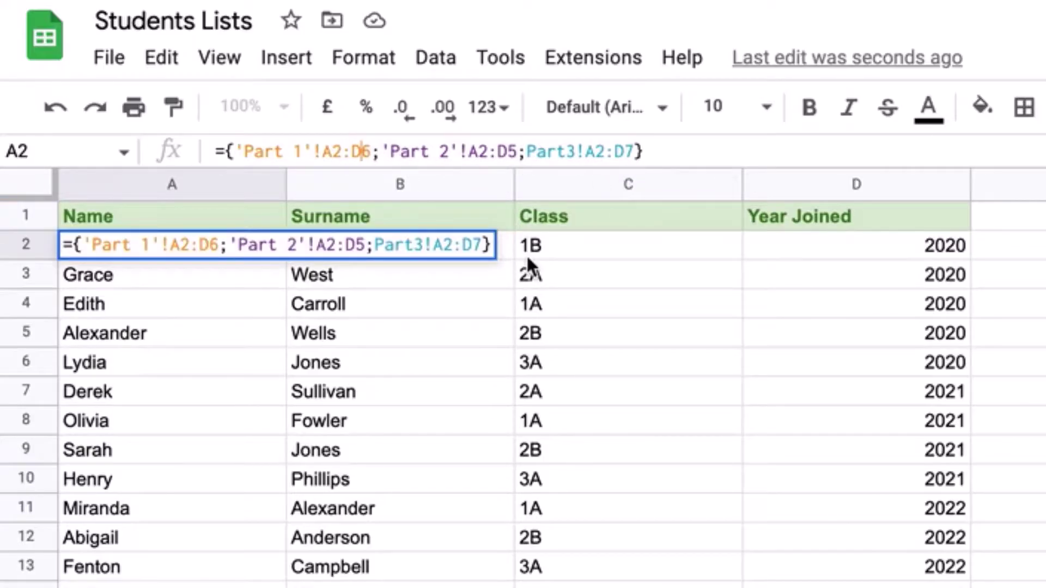
{"action": "key", "text": "Delete"}
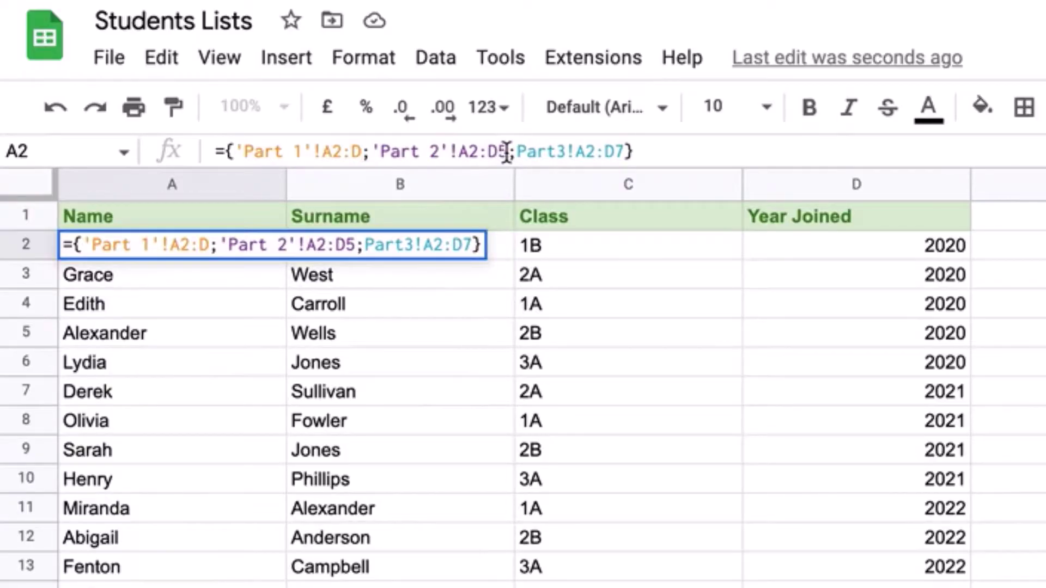
{"action": "key", "text": "Delete"}
{"action": "left_click", "coordinate": [614, 152]}
{"action": "key", "text": "Delete"}
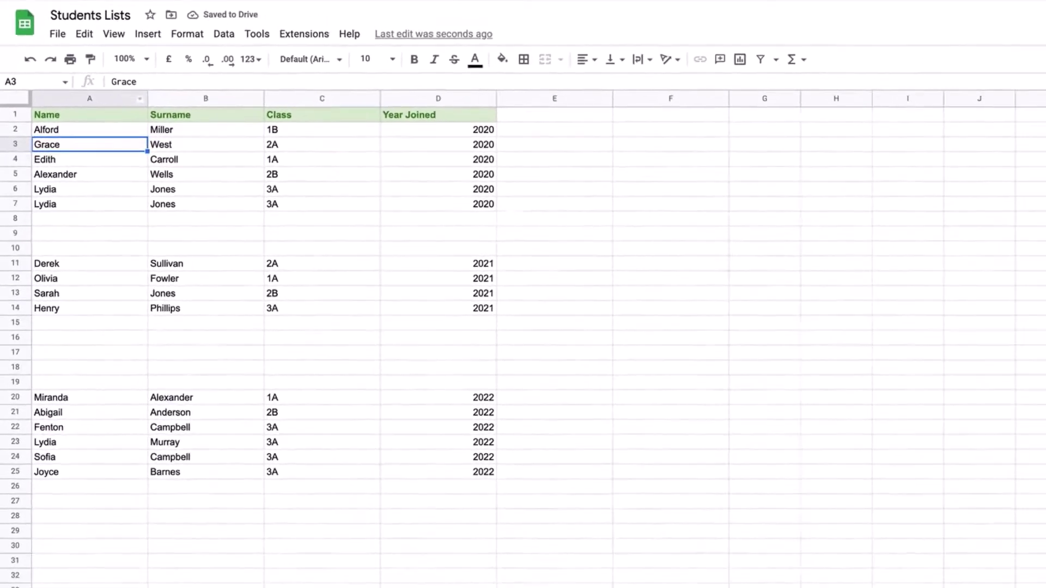
{"action": "left_click", "coordinate": [163, 579]}
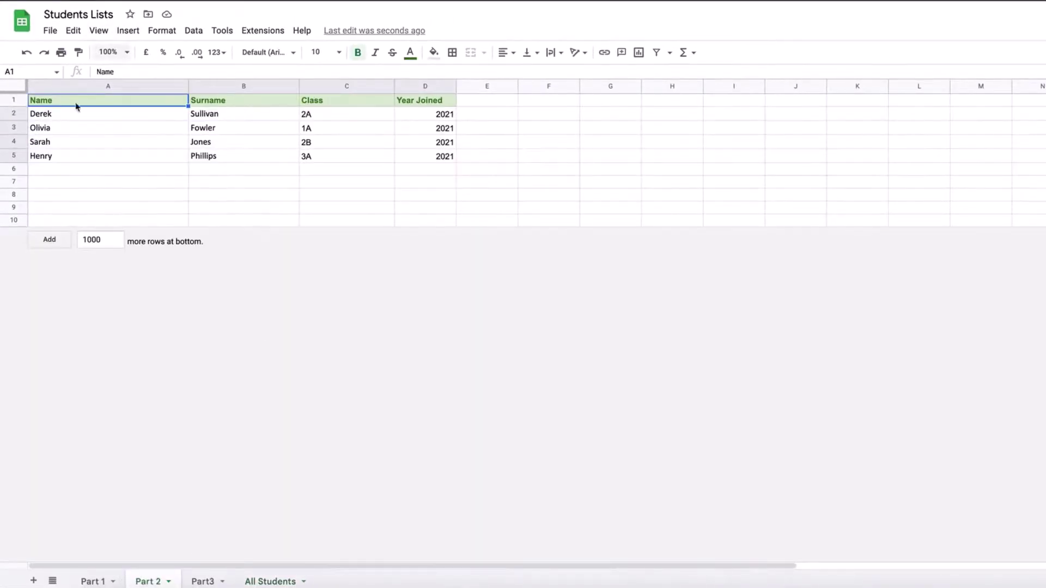
{"action": "left_click", "coordinate": [20, 156]}
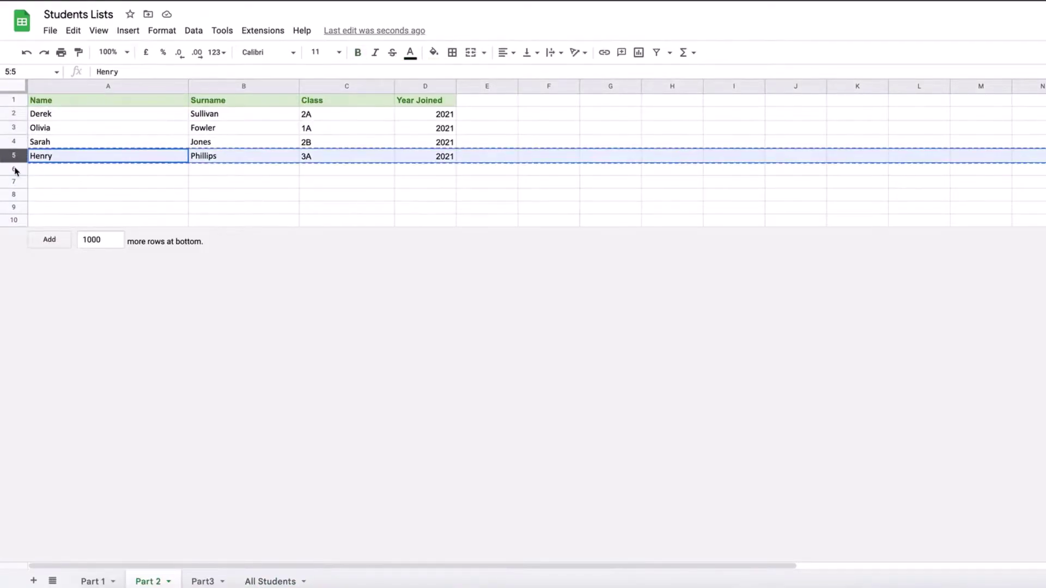
{"action": "key", "text": "ctrl+c"}
{"action": "left_click", "coordinate": [16, 169]}
{"action": "key", "text": "ctrl+v"}
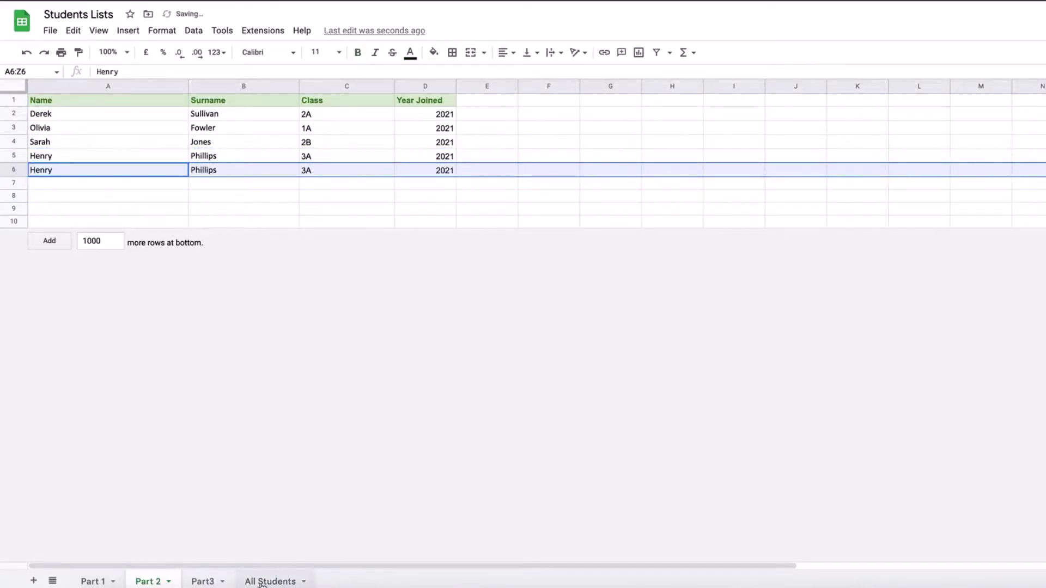
{"action": "left_click", "coordinate": [262, 581]}
{"action": "left_click", "coordinate": [42, 266]}
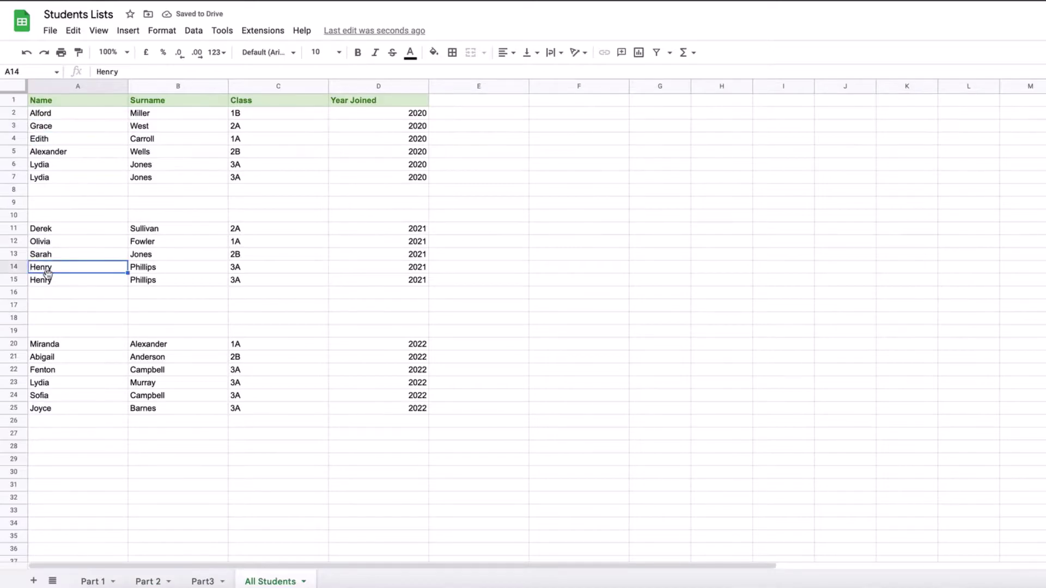
{"action": "left_click", "coordinate": [52, 281]}
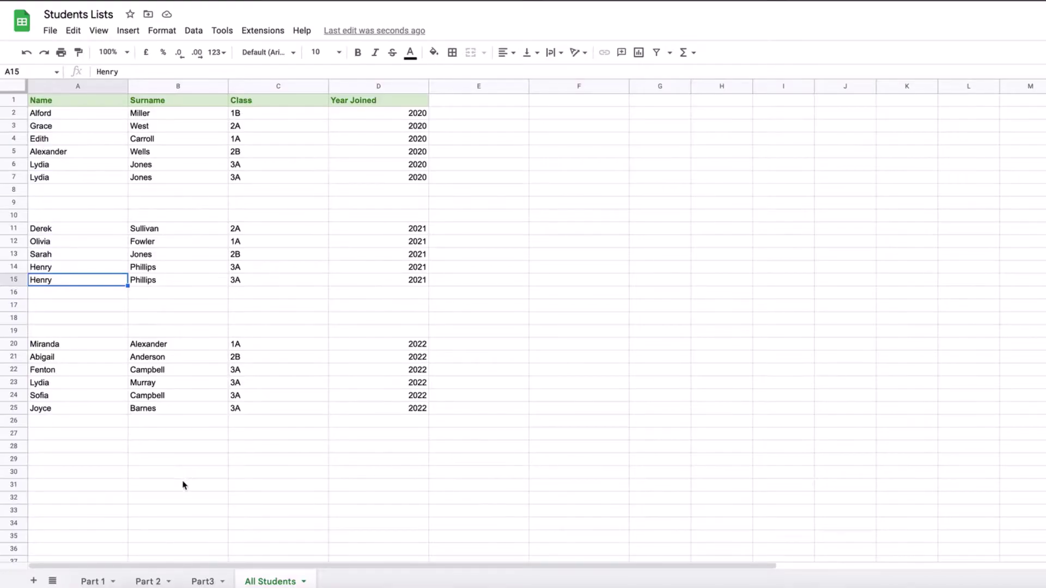
Delete Part 1's empty rows 8–10, then check the Part 2 and Part3 sheets
{"action": "left_click", "coordinate": [90, 581]}
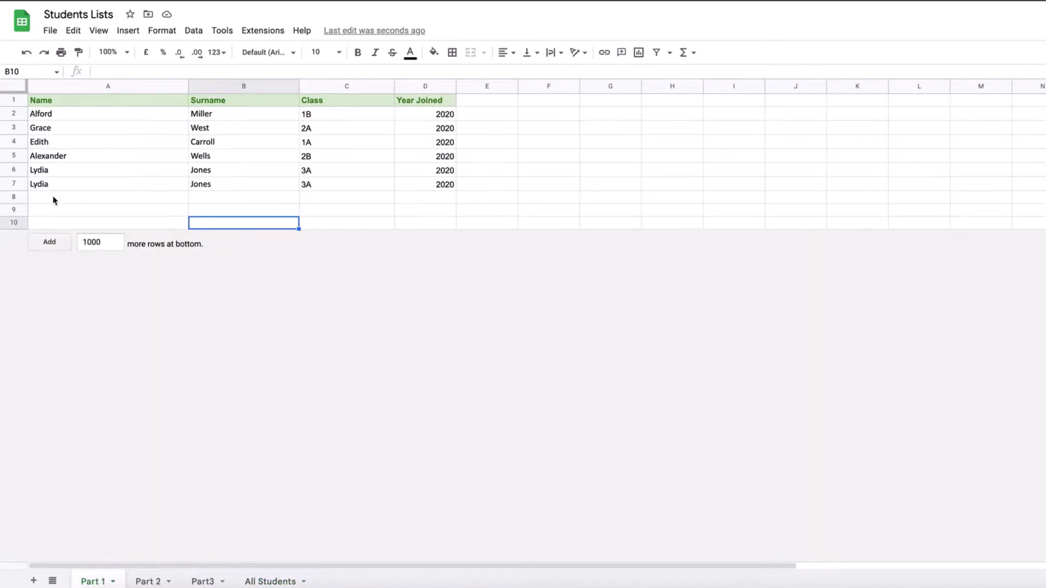
{"action": "key", "text": "shift+space"}
{"action": "left_click_drag", "start_coordinate": [53, 198], "coordinate": [14, 219]}
{"action": "right_click", "coordinate": [14, 219]}
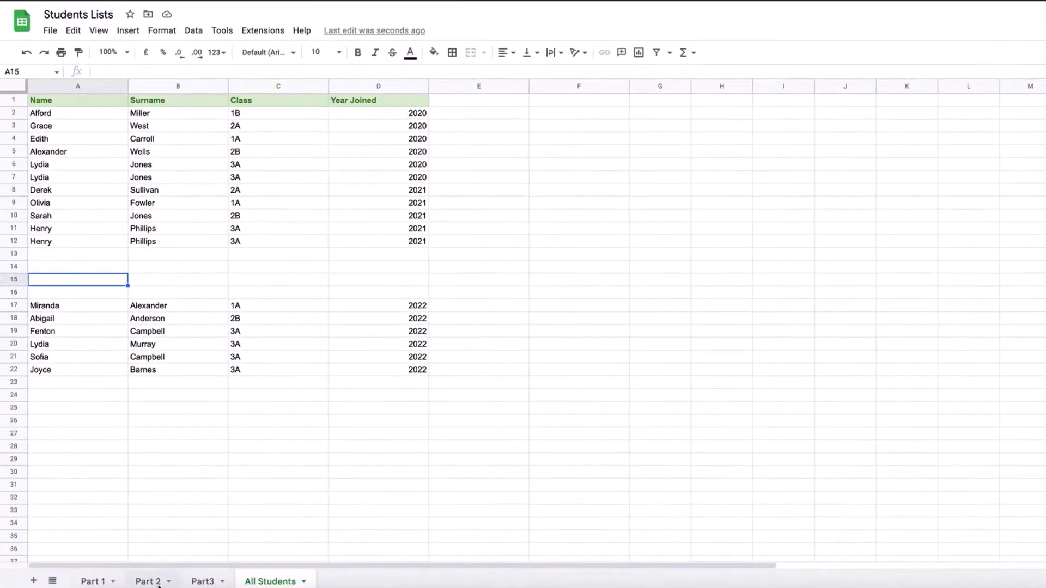
{"action": "left_click", "coordinate": [158, 582]}
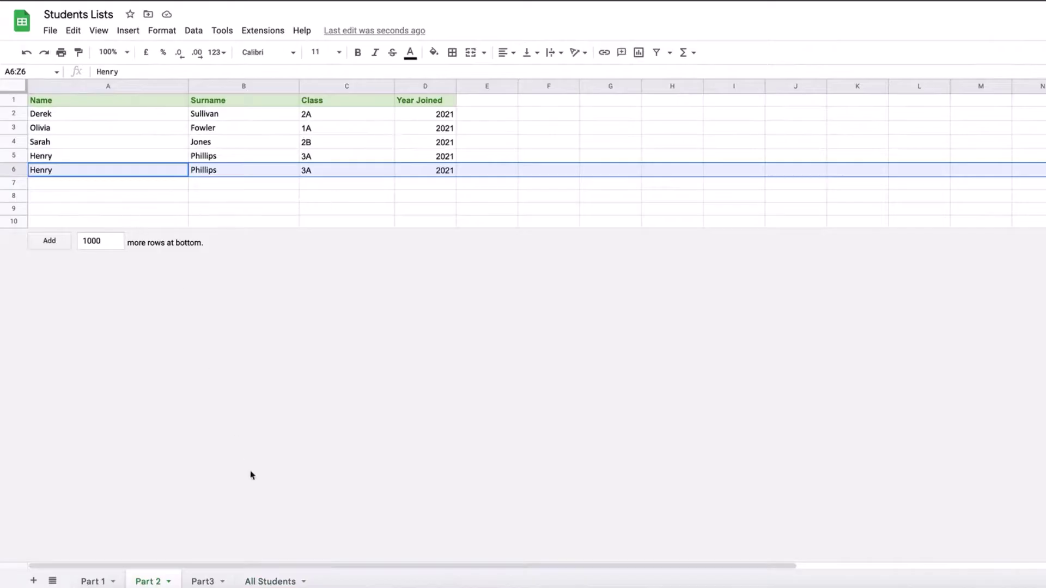
{"action": "left_click", "coordinate": [201, 581]}
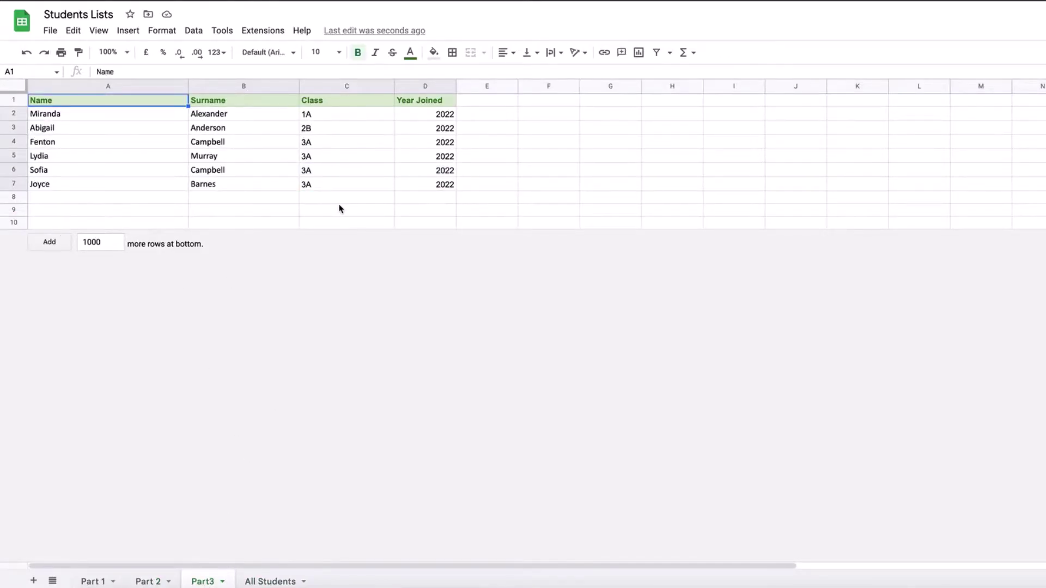
Copy the {…} three-range array out of A2's formula, then clear cell A2
{"action": "left_click", "coordinate": [273, 580]}
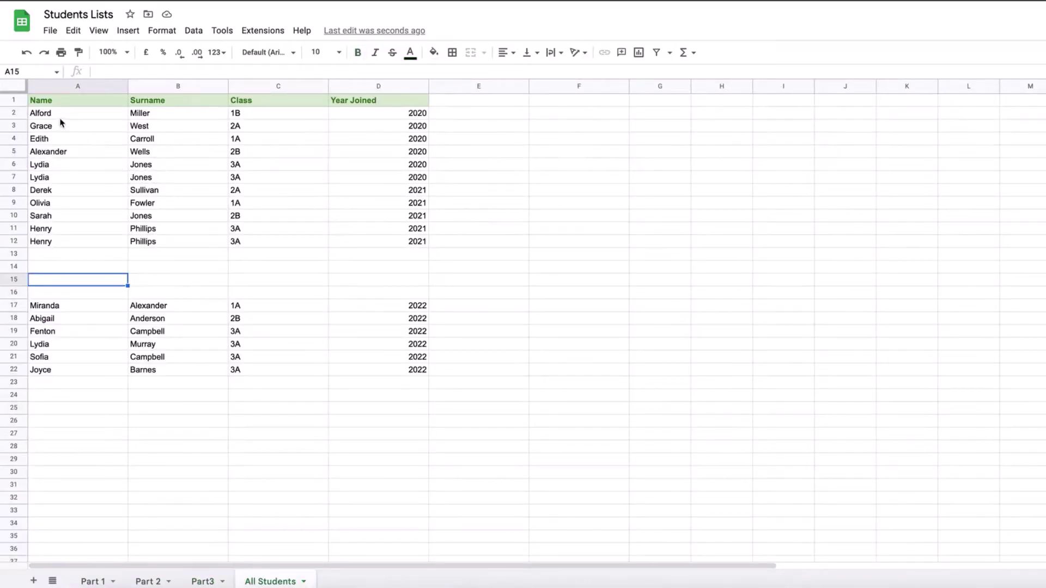
{"action": "left_click", "coordinate": [59, 115]}
{"action": "left_click", "coordinate": [138, 71]}
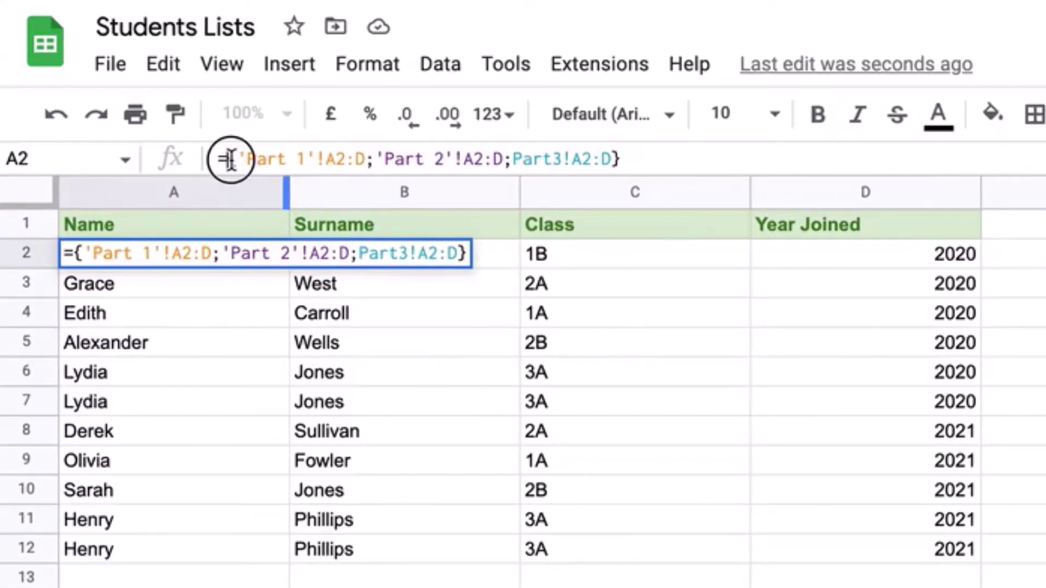
{"action": "left_click_drag", "start_coordinate": [227, 158], "coordinate": [623, 154]}
{"action": "right_click", "coordinate": [586, 159]}
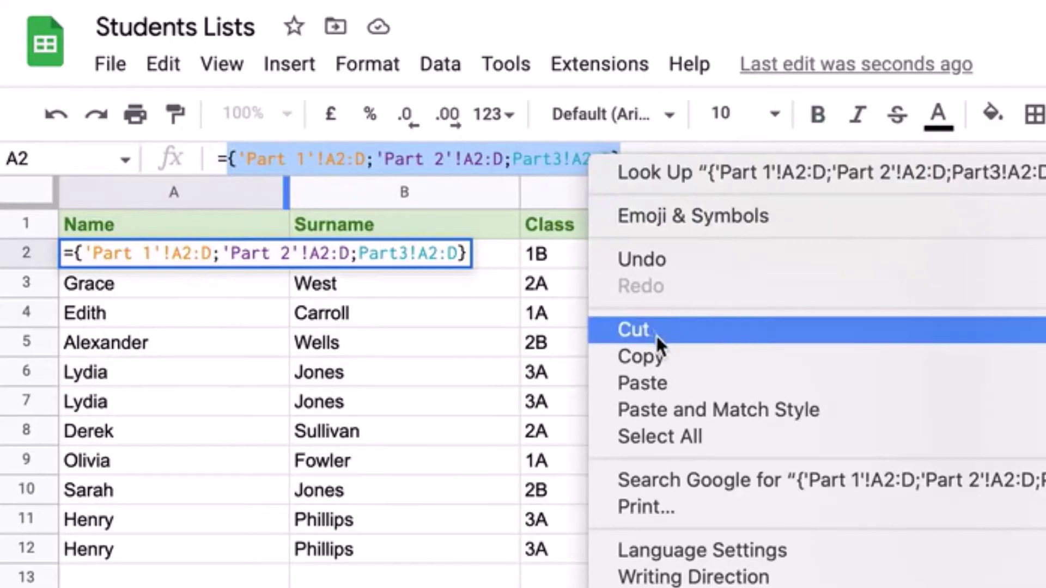
{"action": "left_click", "coordinate": [672, 356]}
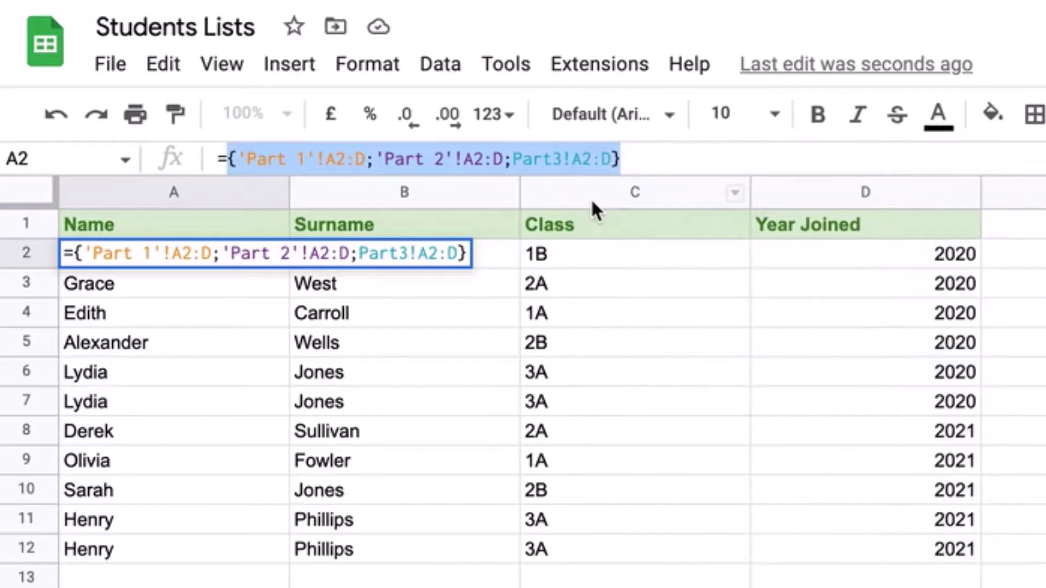
{"action": "key", "text": "BackSpace"}
{"action": "key", "text": "BackSpace"}
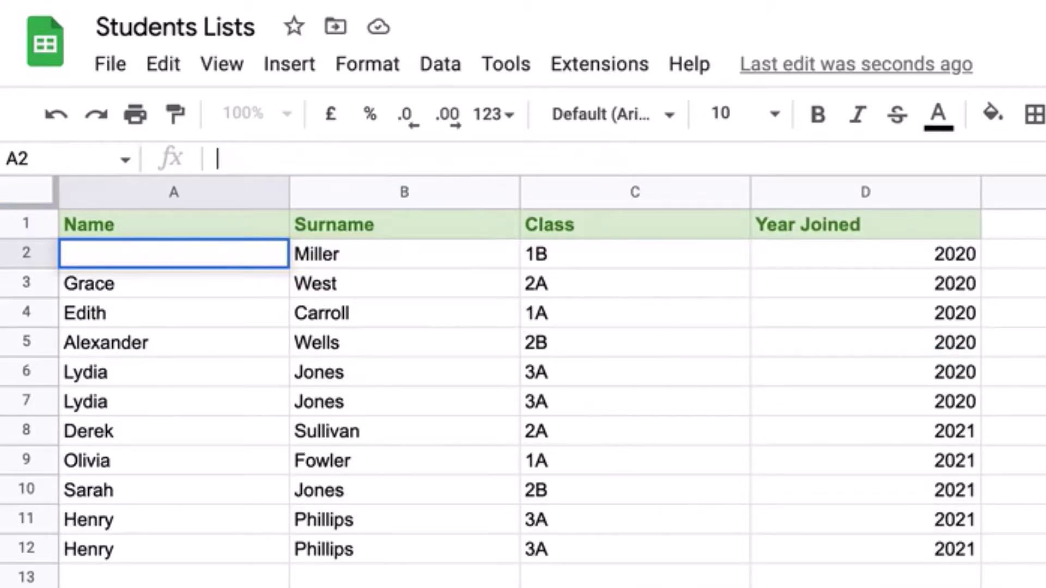
{"action": "key", "text": "Return"}
Start a QUERY in A2 using the pasted three-range array with "select *", 0
{"action": "left_click", "coordinate": [164, 250]}
{"action": "left_click", "coordinate": [246, 162]}
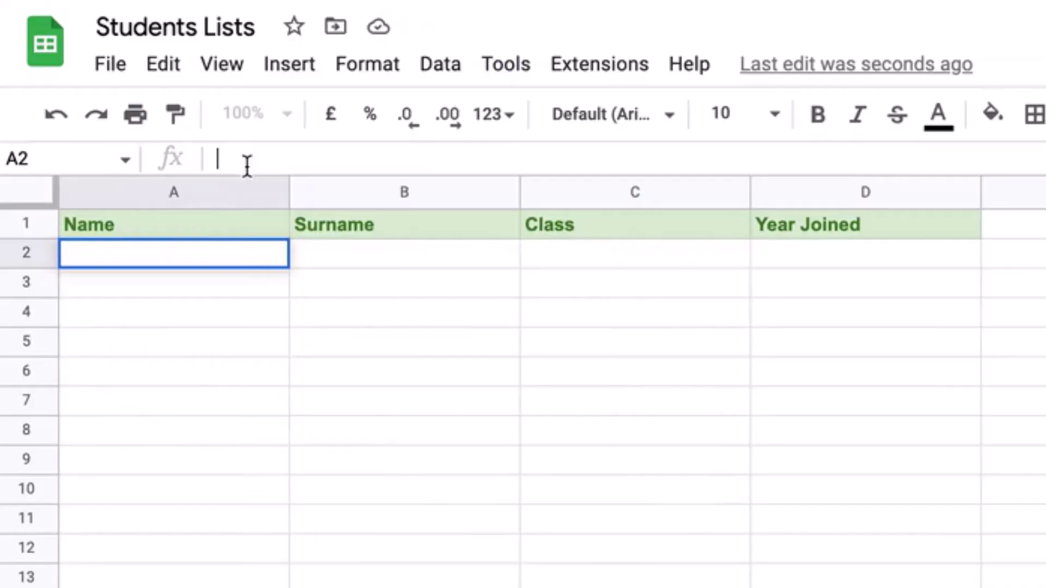
{"action": "type", "text": "=Quer"}
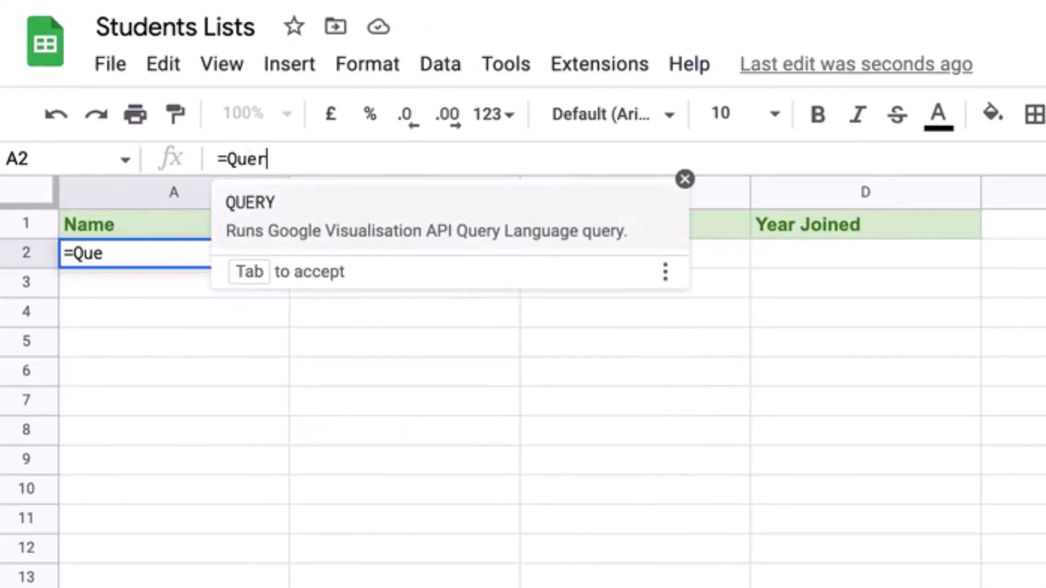
{"action": "left_click", "coordinate": [283, 235]}
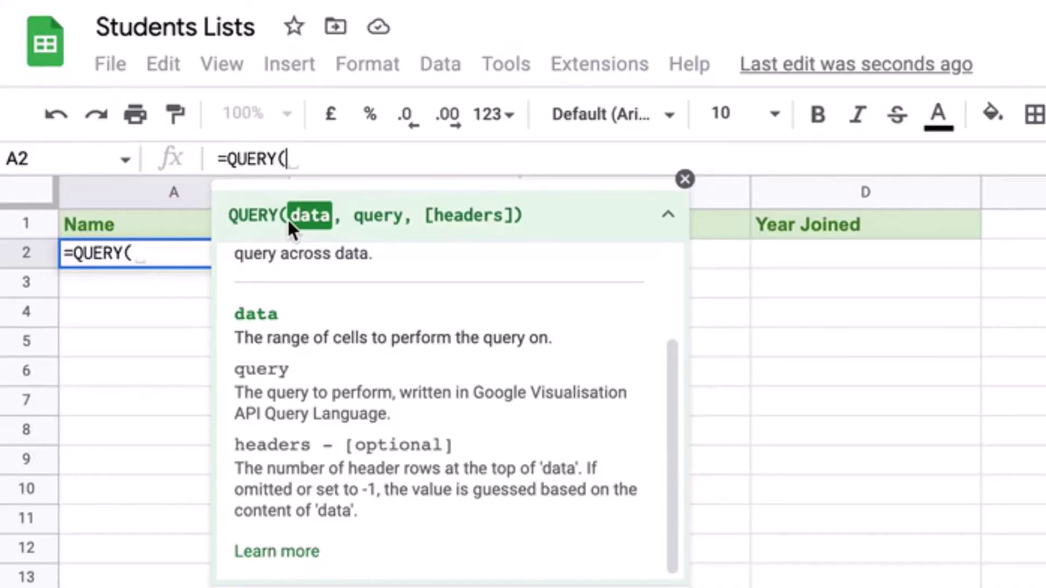
{"action": "key", "text": "ctrl+v"}
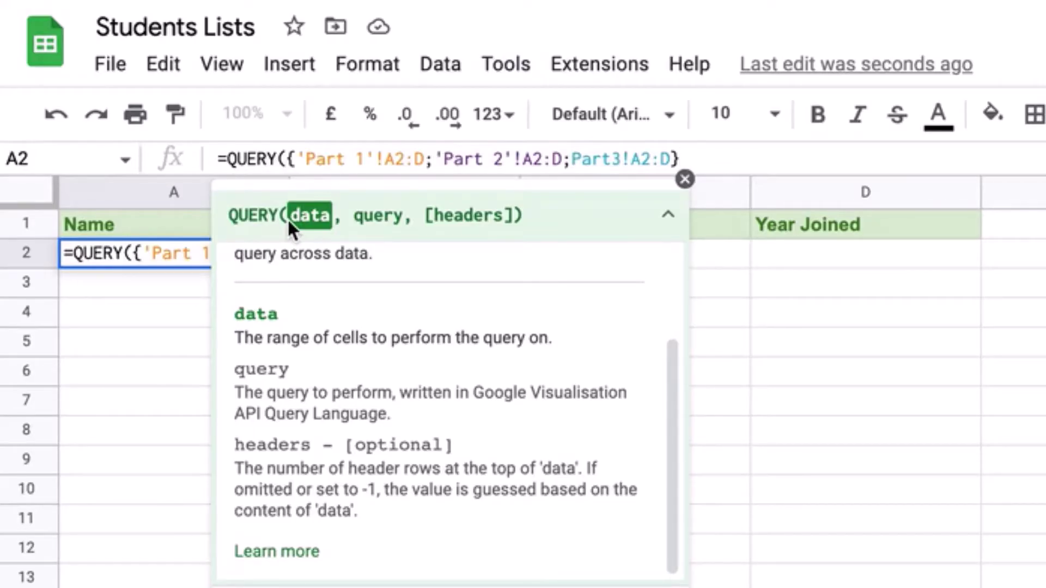
{"action": "type", "text": ","}
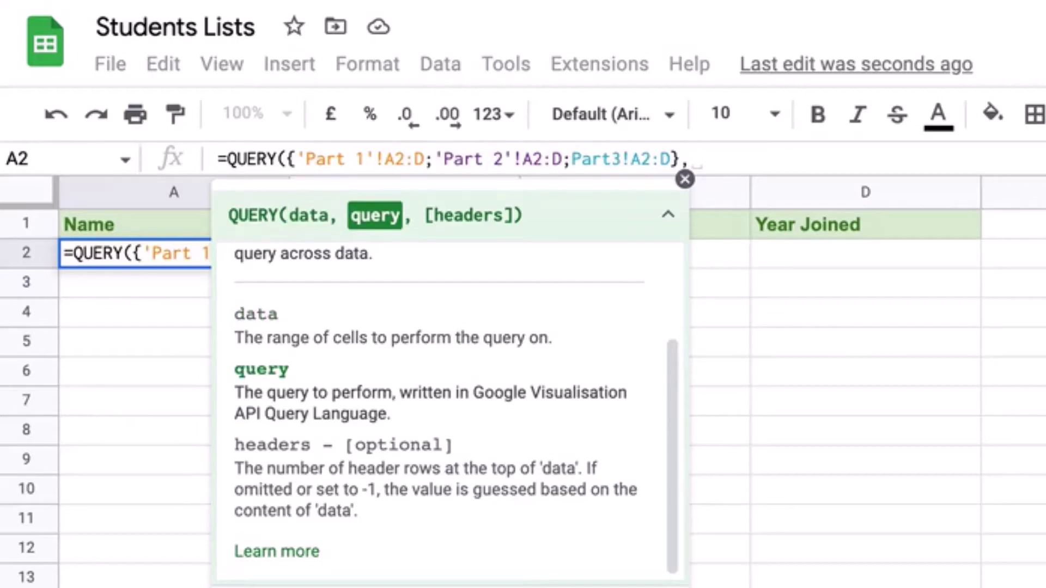
{"action": "type", "text": "\"select *"}
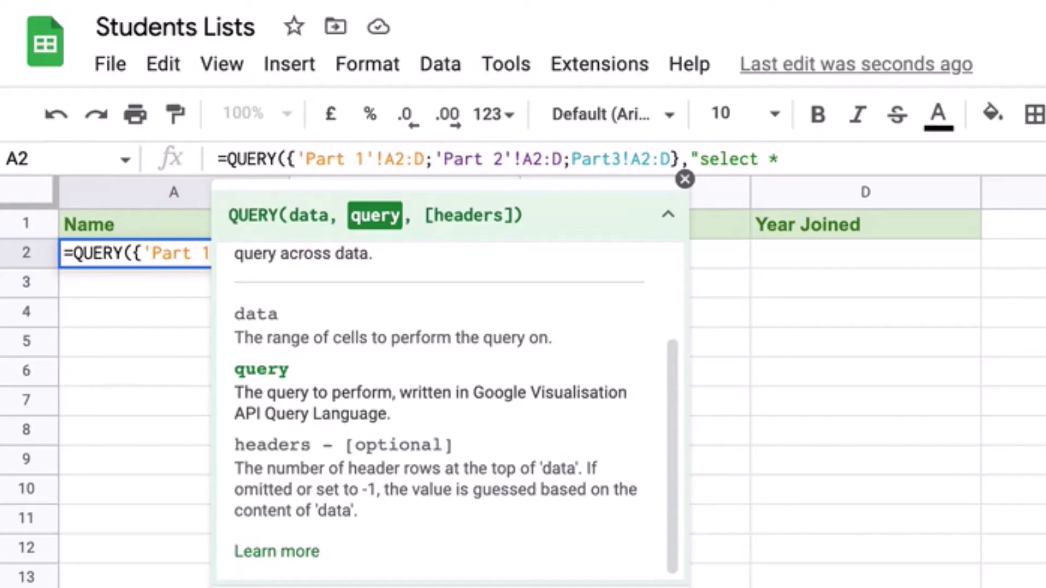
{"action": "type", "text": "\", "}
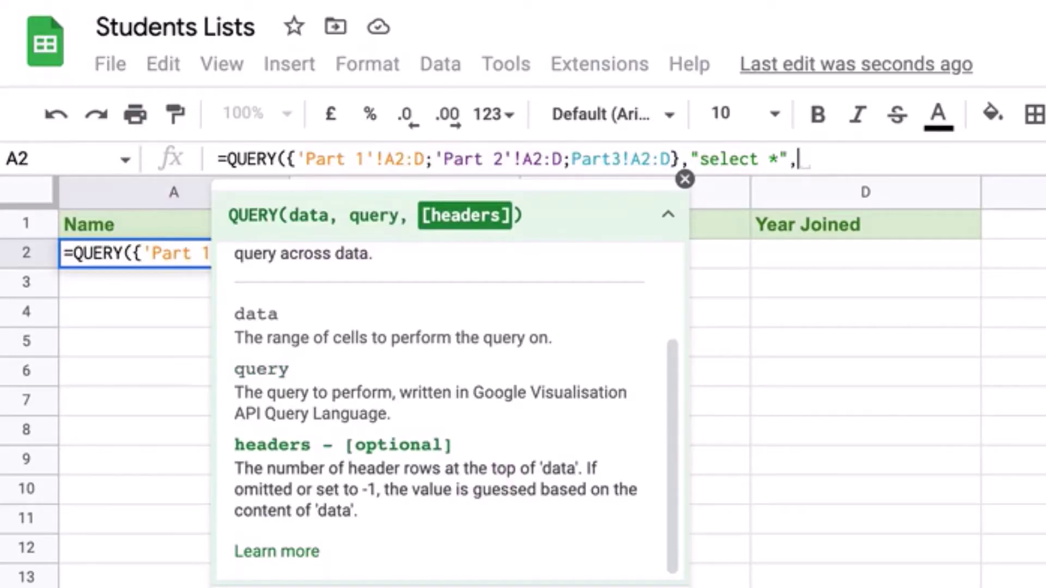
{"action": "type", "text": "0"}
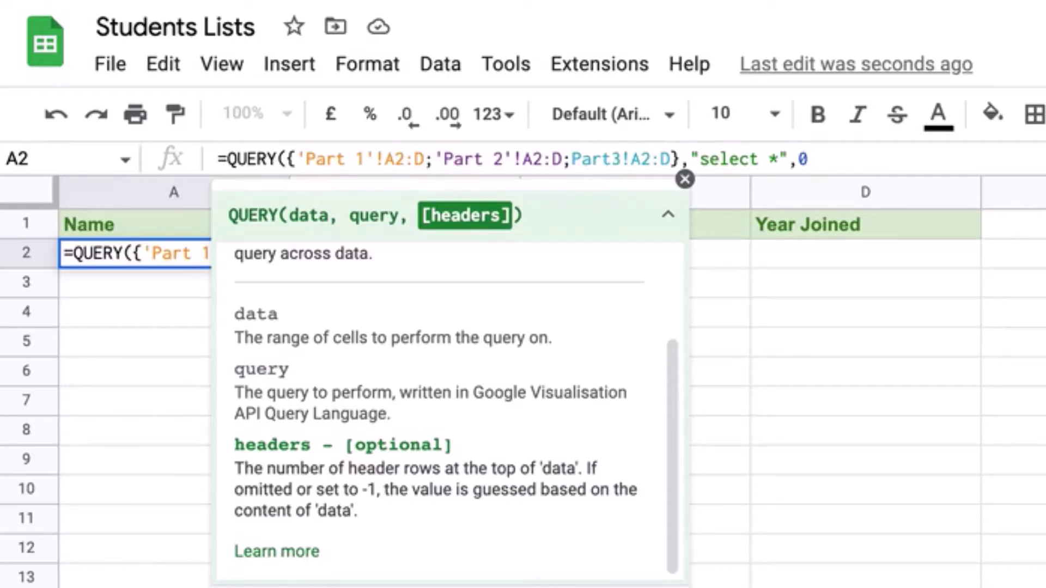
Close the QUERY formula with its final parenthesis and enter it in A2
{"action": "type", "text": ")"}
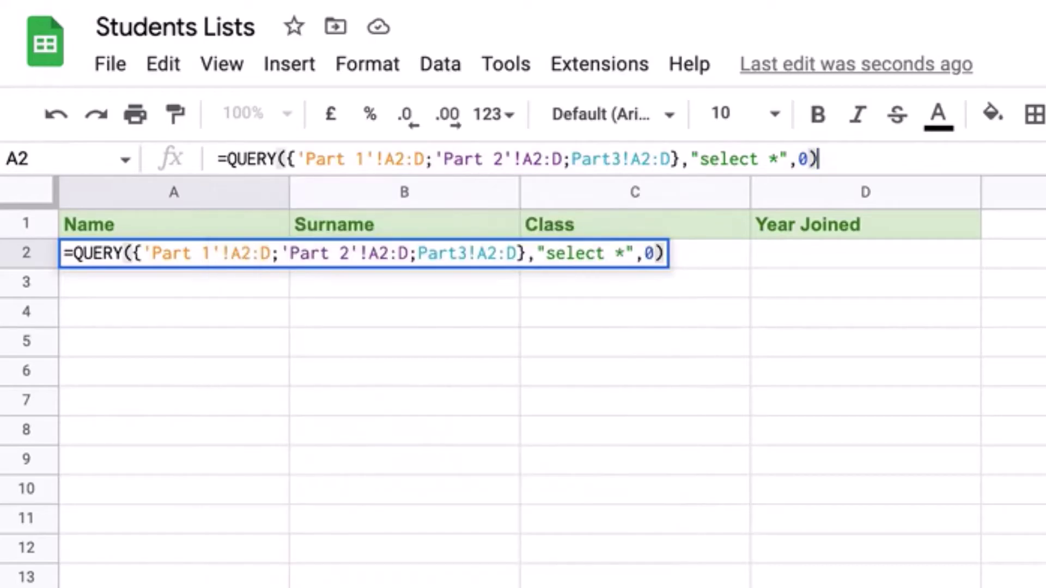
{"action": "key", "text": "Return"}
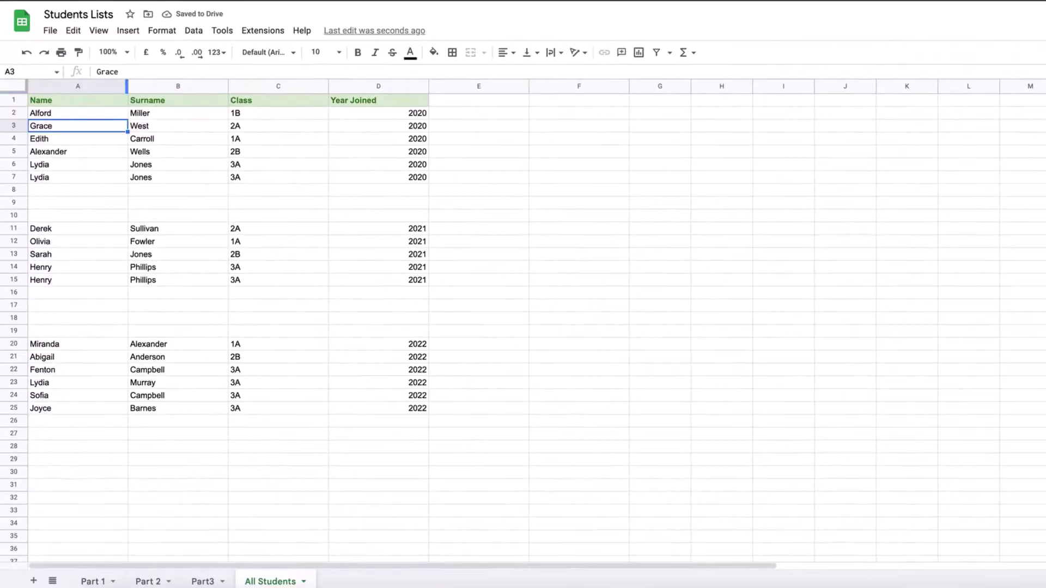
{"action": "left_click", "coordinate": [53, 117]}
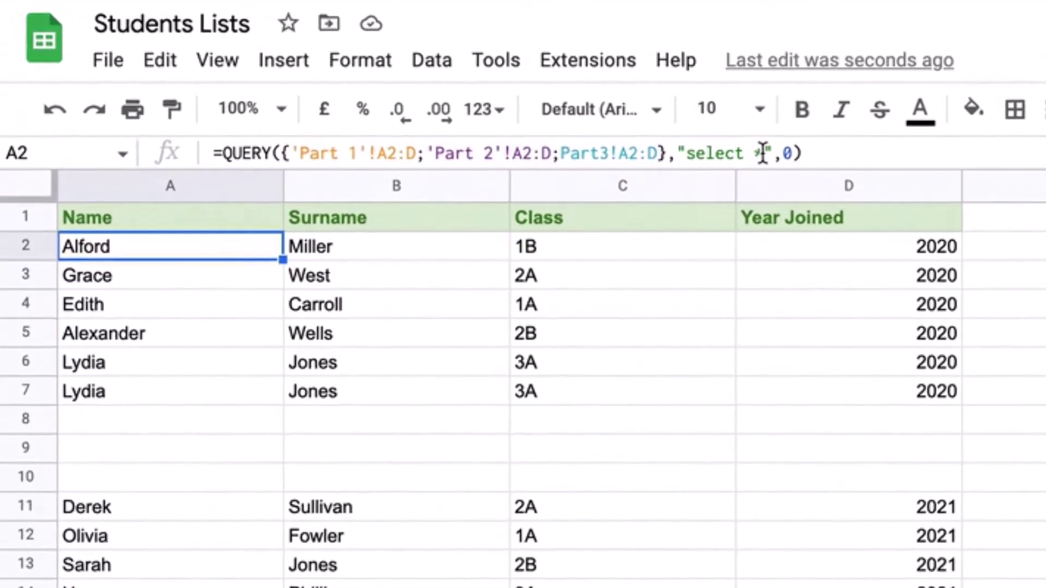
Add 'where Col1 is not null' after 'select *' in the query string
{"action": "left_click", "coordinate": [762, 153]}
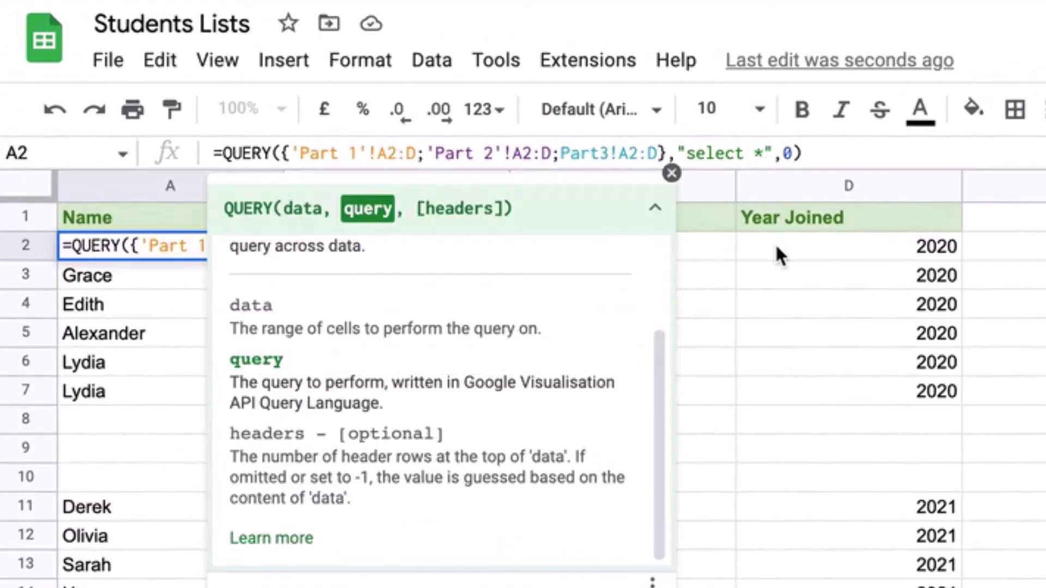
{"action": "type", "text": "*"}
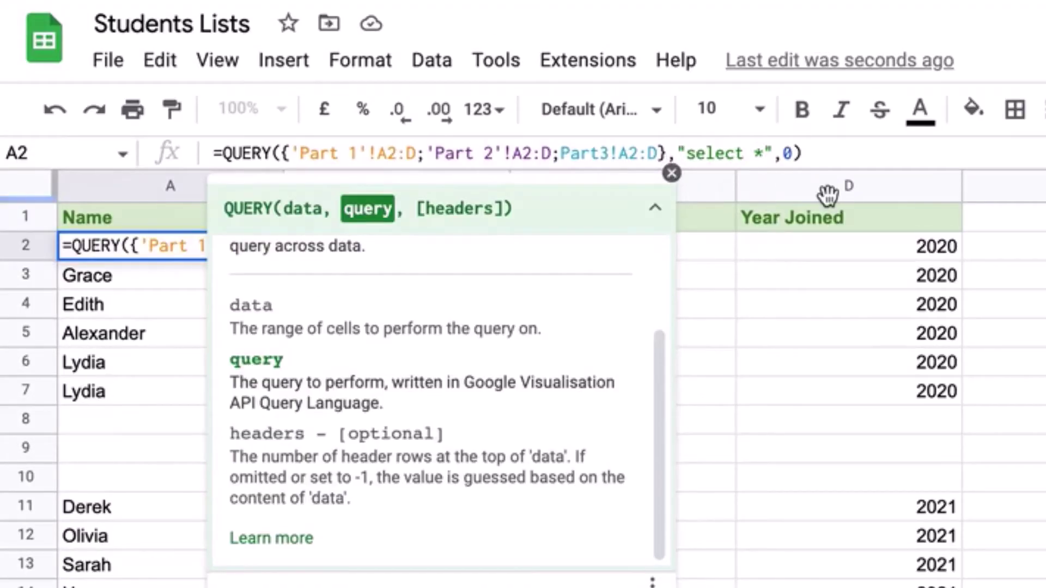
{"action": "type", "text": " where Col1"}
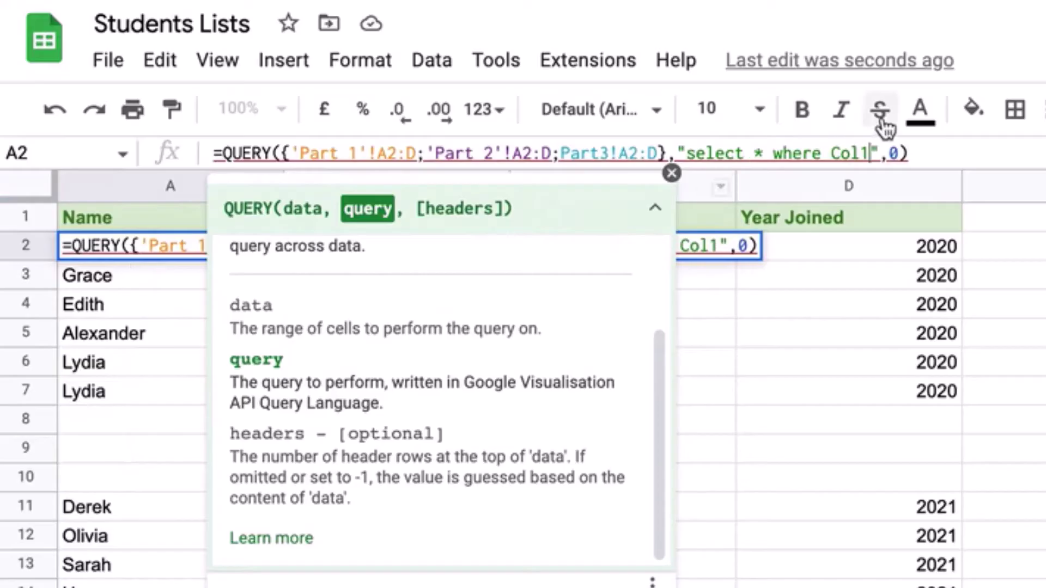
{"action": "type", "text": " is not"}
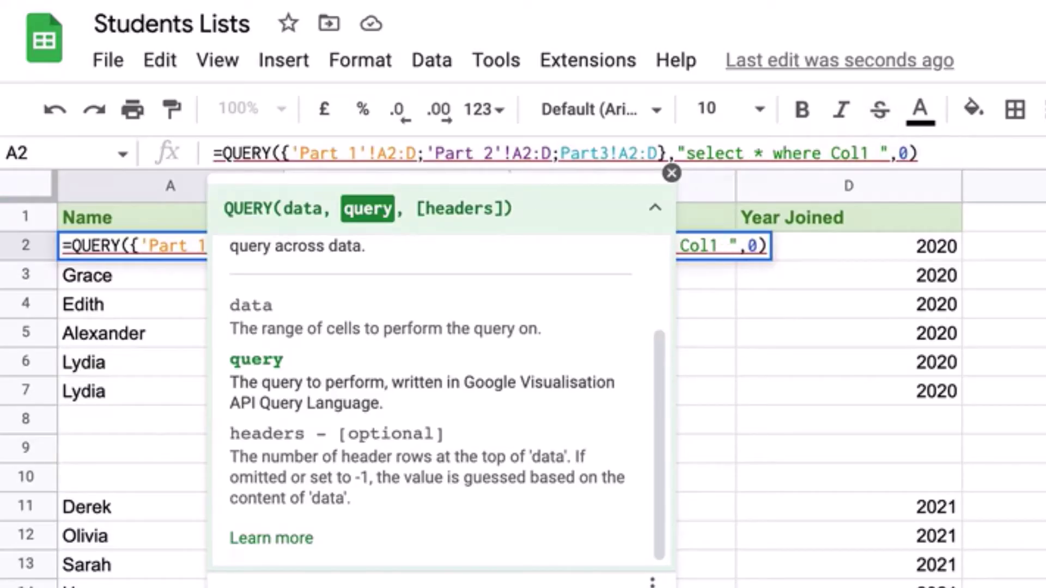
{"action": "type", "text": " null"}
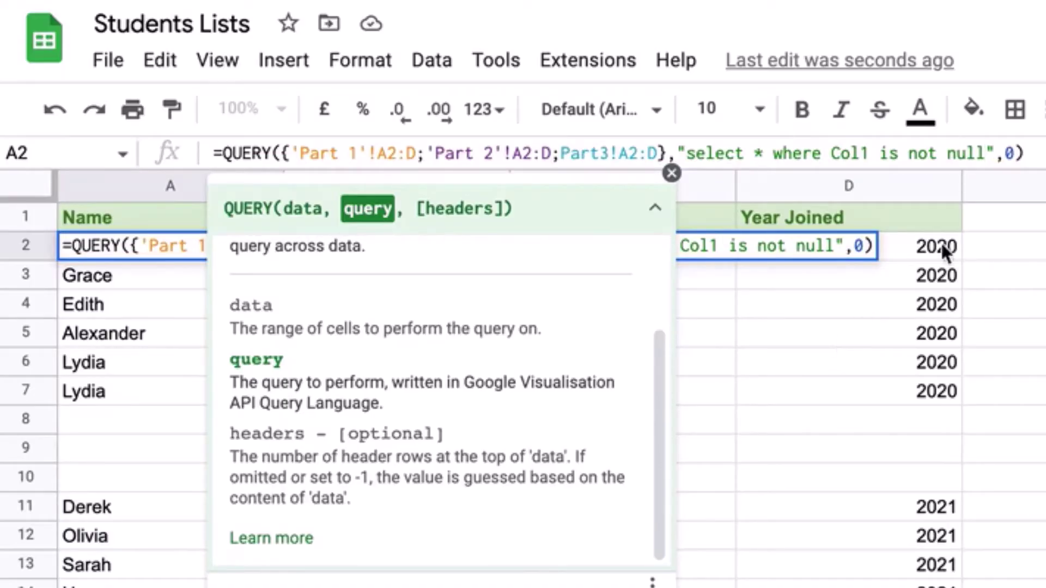
{"action": "key", "text": "End"}
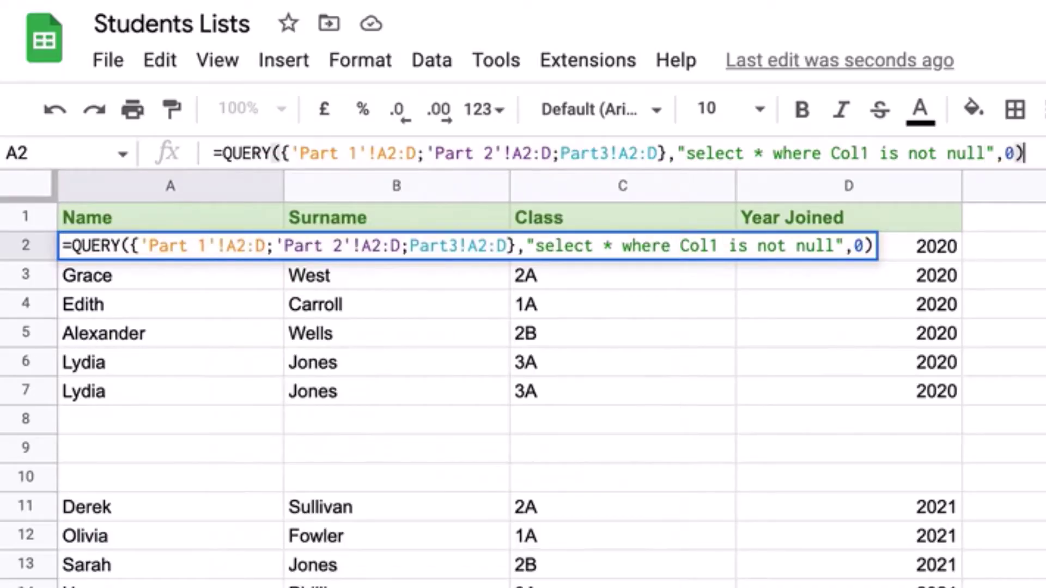
Commit the edited QUERY formula and delete the duplicate student row 6 from Part 2
{"action": "key", "text": "Return"}
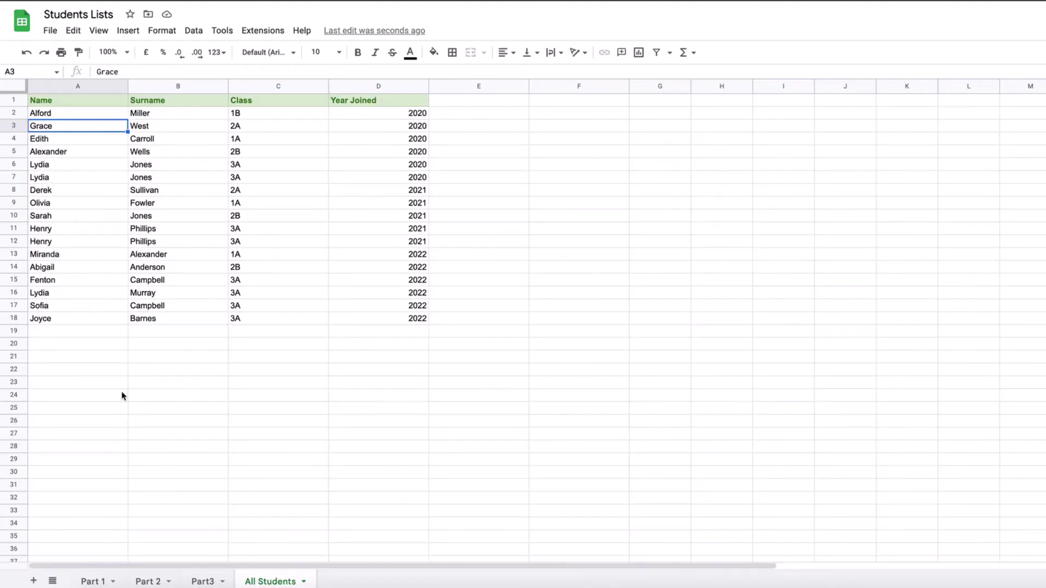
{"action": "left_click", "coordinate": [147, 581]}
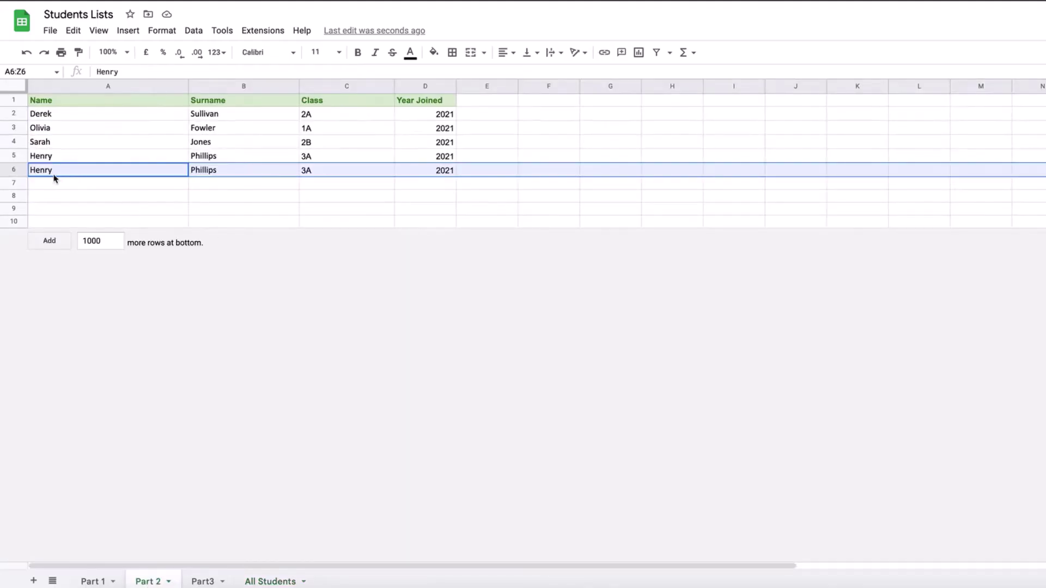
{"action": "left_click", "coordinate": [14, 170]}
{"action": "right_click", "coordinate": [13, 170]}
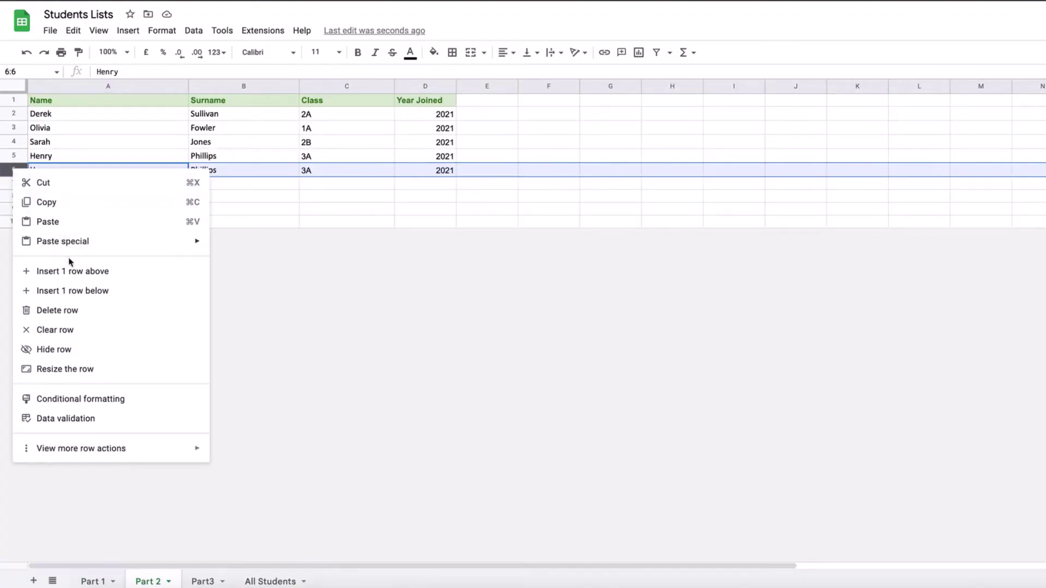
{"action": "left_click", "coordinate": [73, 312]}
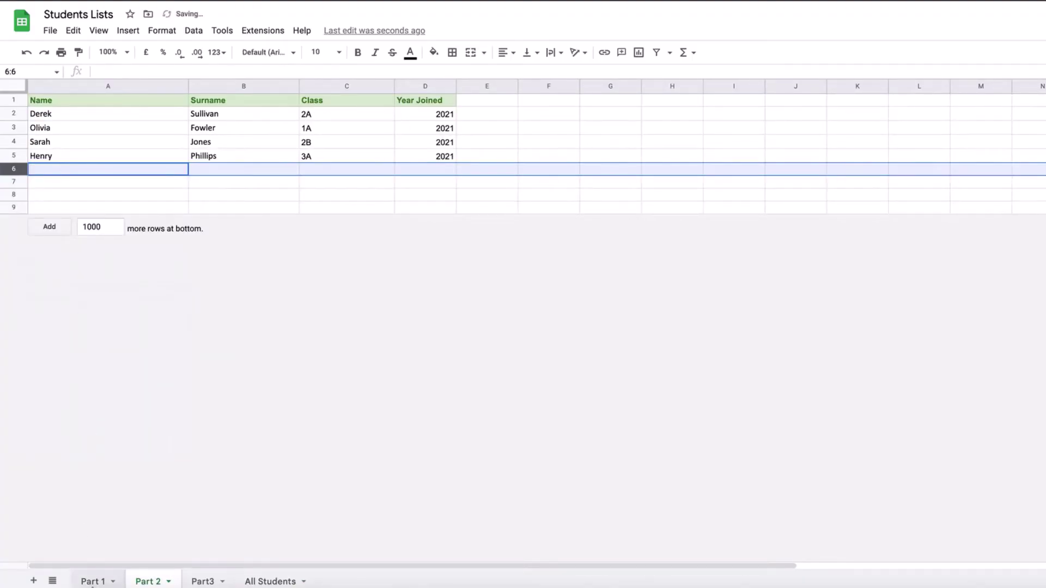
Delete the duplicate student row from Part 1 and return to All Students
{"action": "left_click", "coordinate": [93, 581]}
{"action": "right_click", "coordinate": [16, 185]}
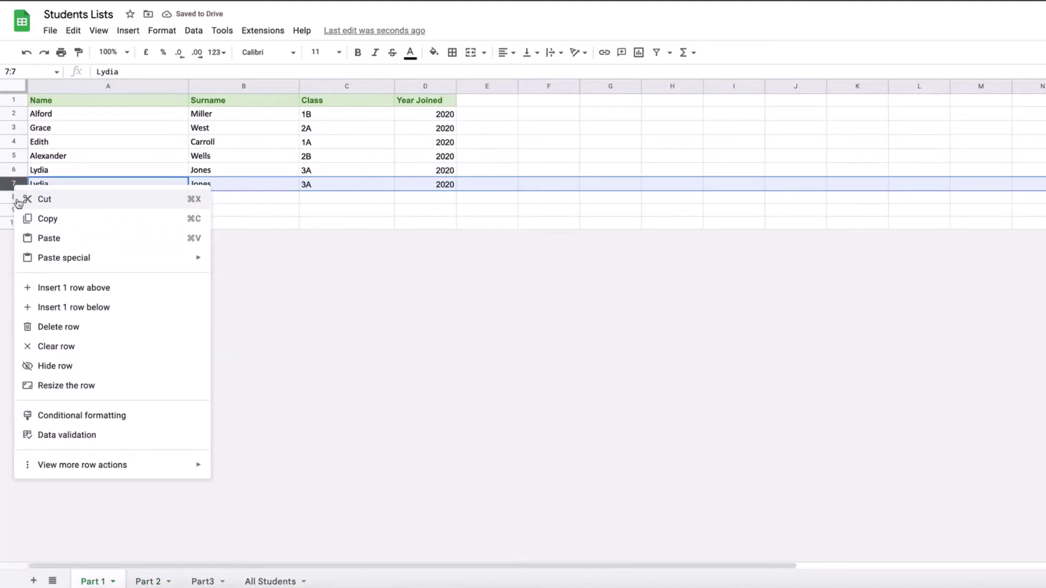
{"action": "left_click", "coordinate": [68, 327]}
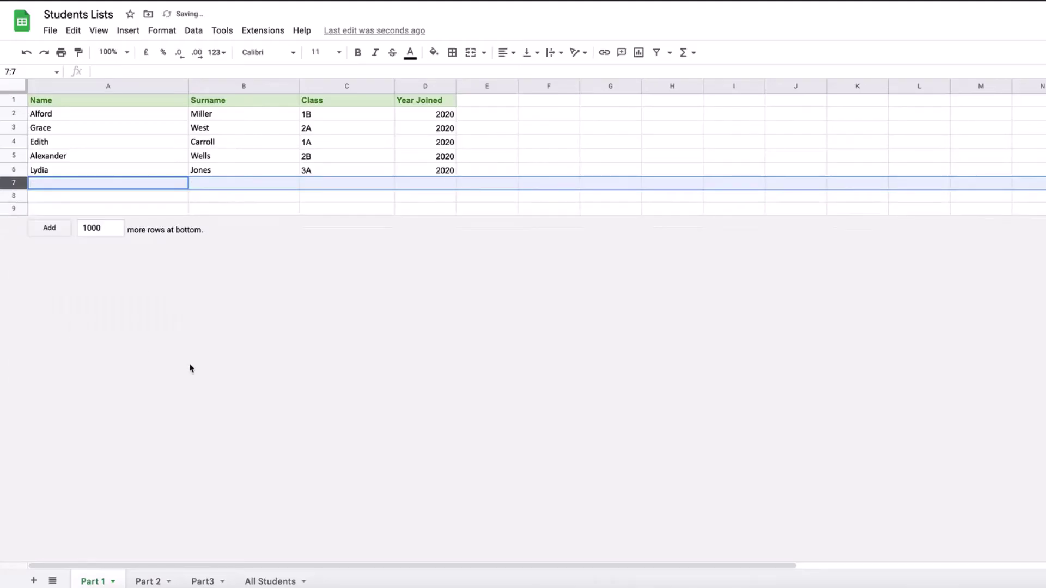
{"action": "left_click", "coordinate": [270, 581]}
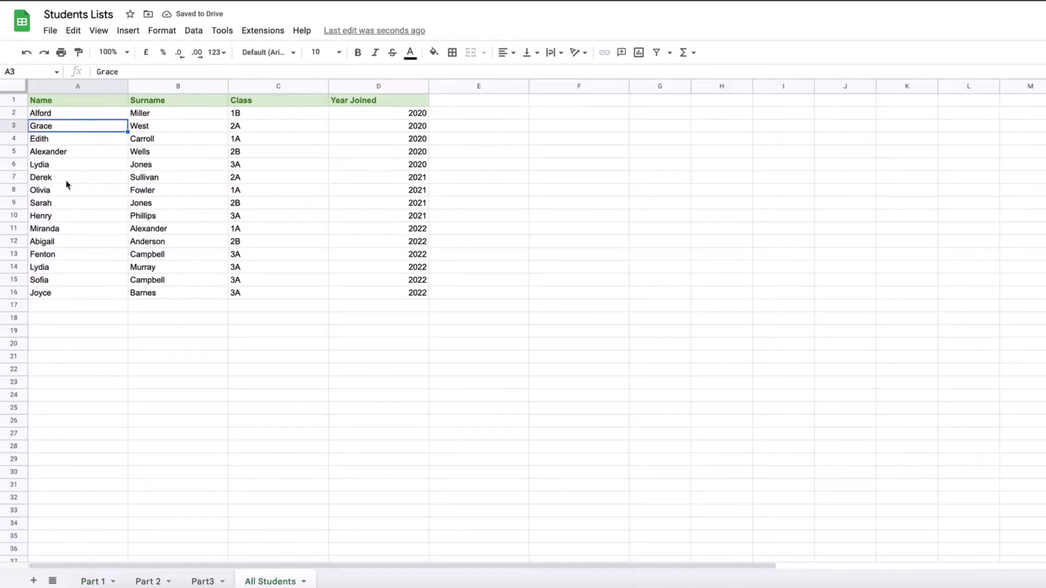
Copy row 3 of Part 1 and paste it into empty rows 7 and 8
{"action": "left_click", "coordinate": [94, 581]}
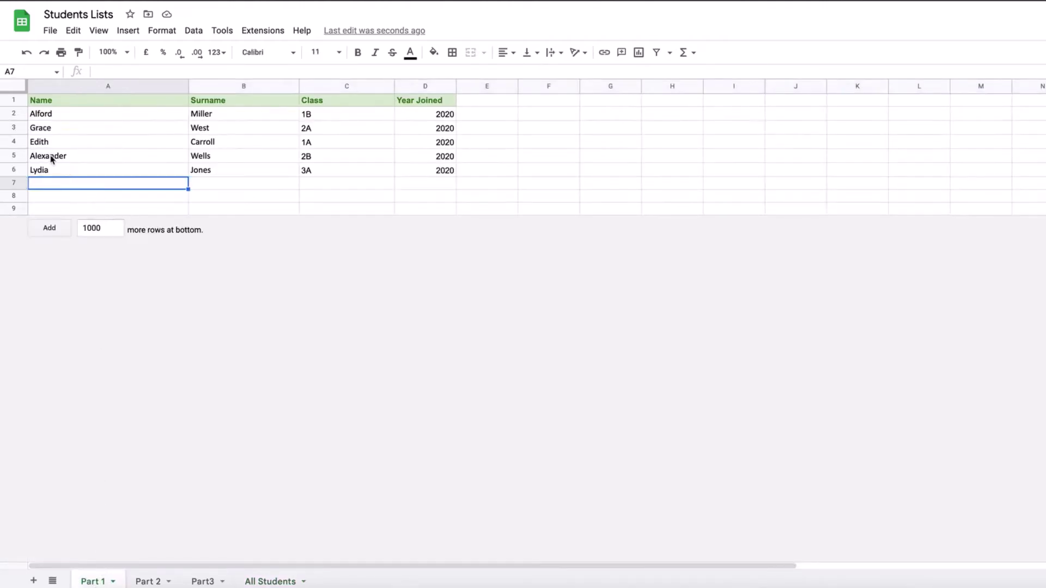
{"action": "left_click", "coordinate": [13, 128]}
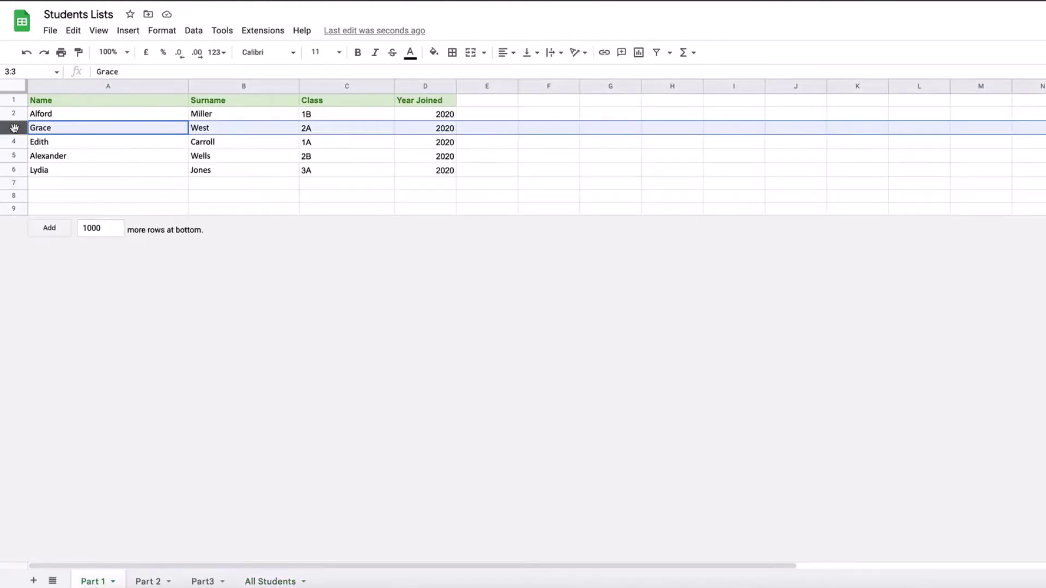
{"action": "key", "text": "ctrl+c"}
{"action": "left_click", "coordinate": [16, 182]}
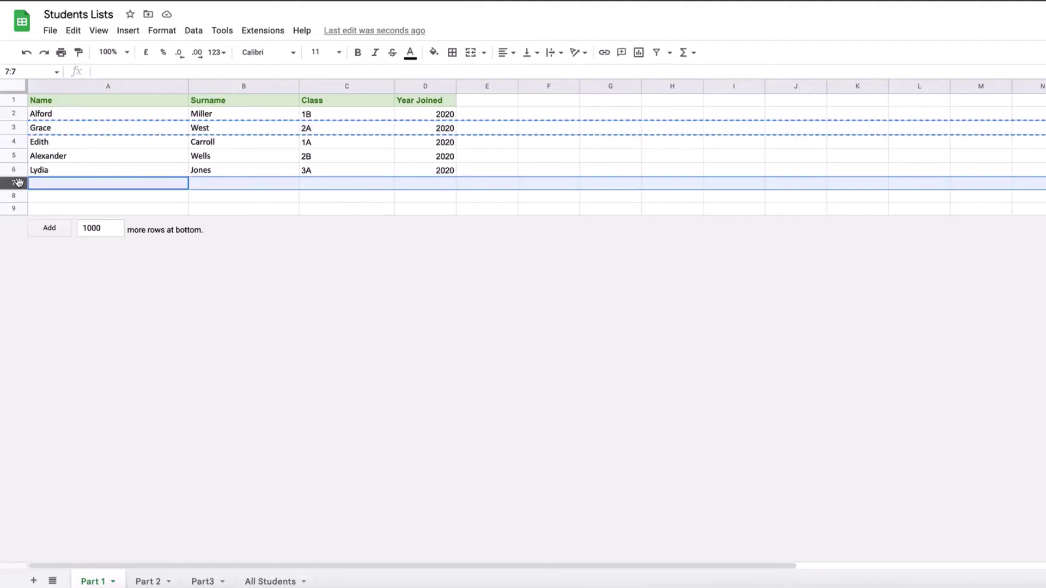
{"action": "key", "text": "ctrl+v"}
{"action": "left_click", "coordinate": [15, 196]}
{"action": "key", "text": "ctrl+v"}
Paste the copied student row into Part 2 rows 6 and 9 and Part3 row 10
{"action": "left_click", "coordinate": [158, 572]}
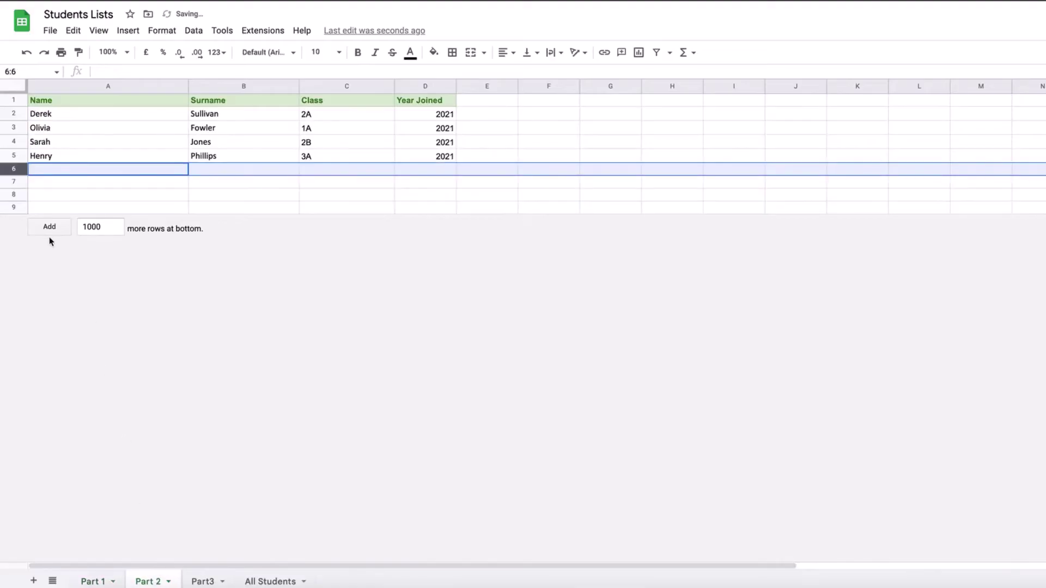
{"action": "key", "text": "ctrl+v"}
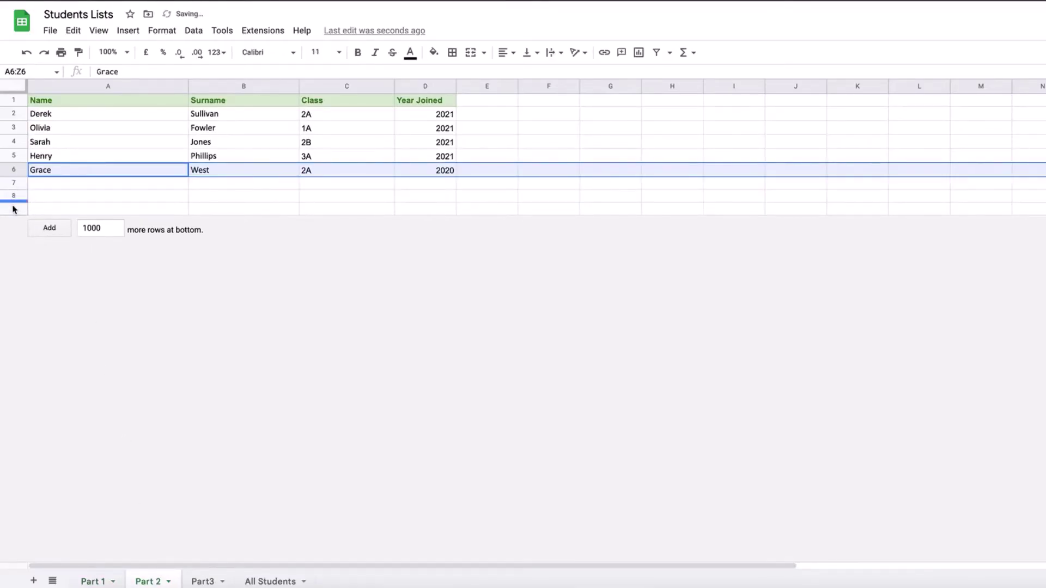
{"action": "left_click", "coordinate": [13, 209]}
{"action": "key", "text": "ctrl+v"}
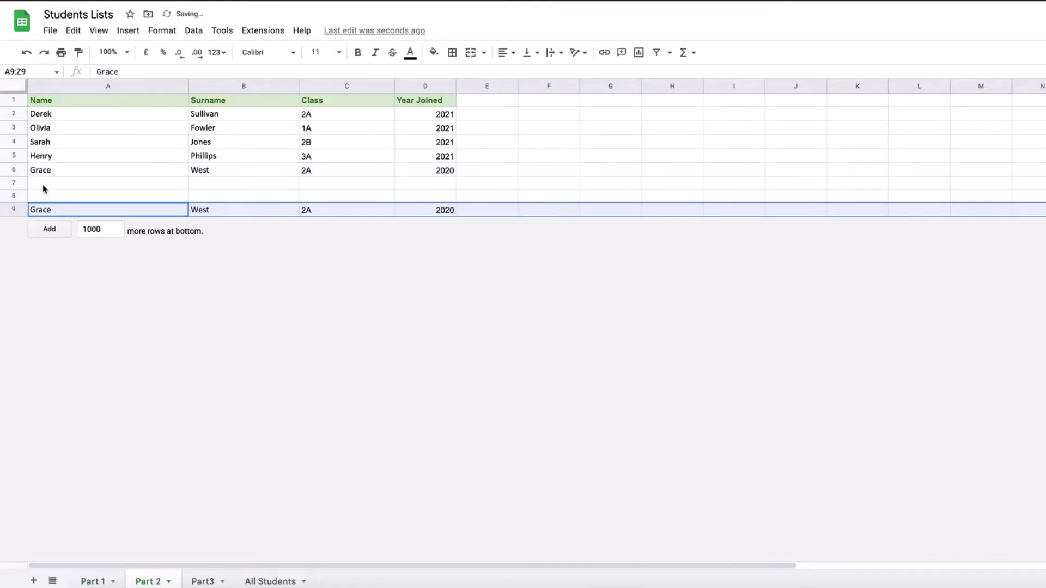
{"action": "left_click", "coordinate": [202, 579]}
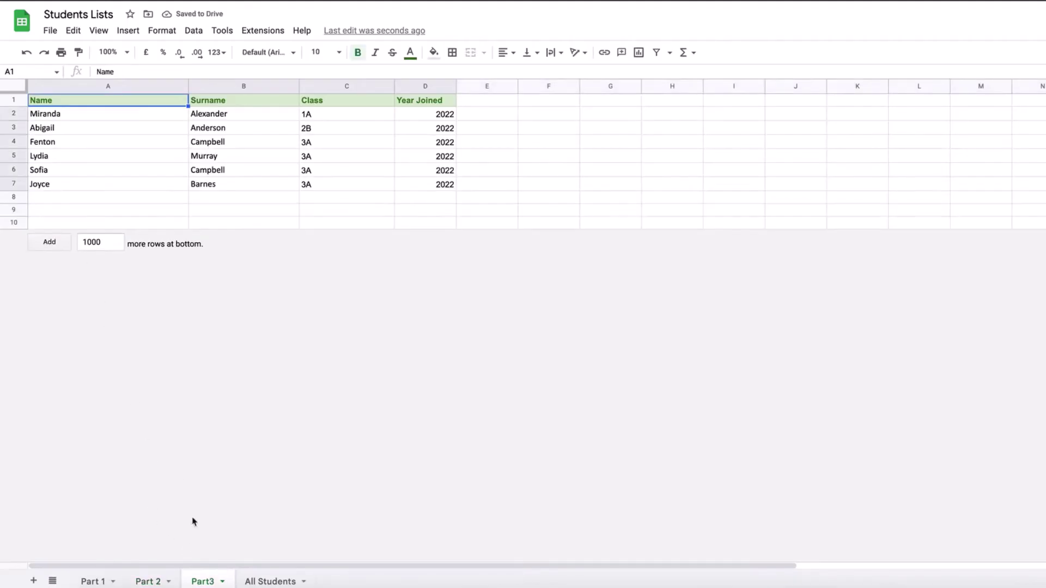
{"action": "left_click", "coordinate": [9, 224]}
{"action": "key", "text": "ctrl+v"}
Verify the pasted rows appear in All Students at A7, A8, A13, A14 and A21
{"action": "left_click", "coordinate": [275, 581]}
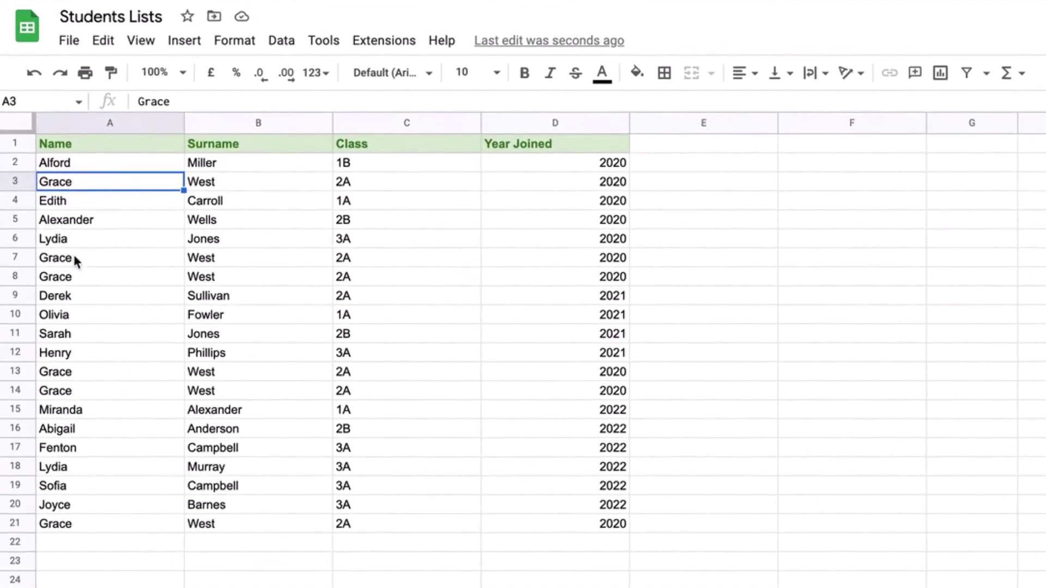
{"action": "left_click", "coordinate": [73, 257]}
{"action": "left_click", "coordinate": [75, 278]}
{"action": "left_click", "coordinate": [73, 370]}
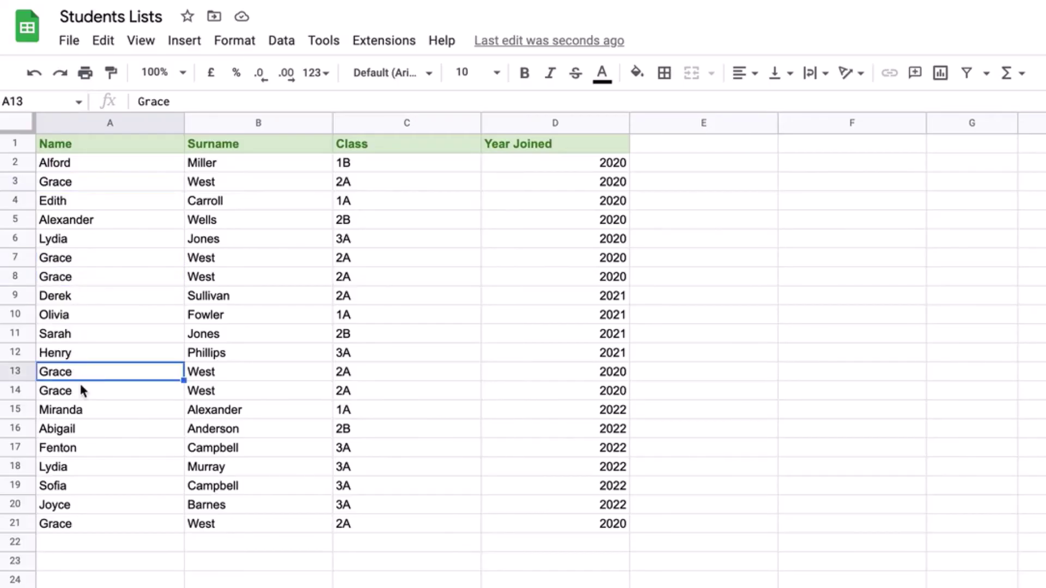
{"action": "left_click", "coordinate": [82, 391]}
{"action": "left_click", "coordinate": [85, 523]}
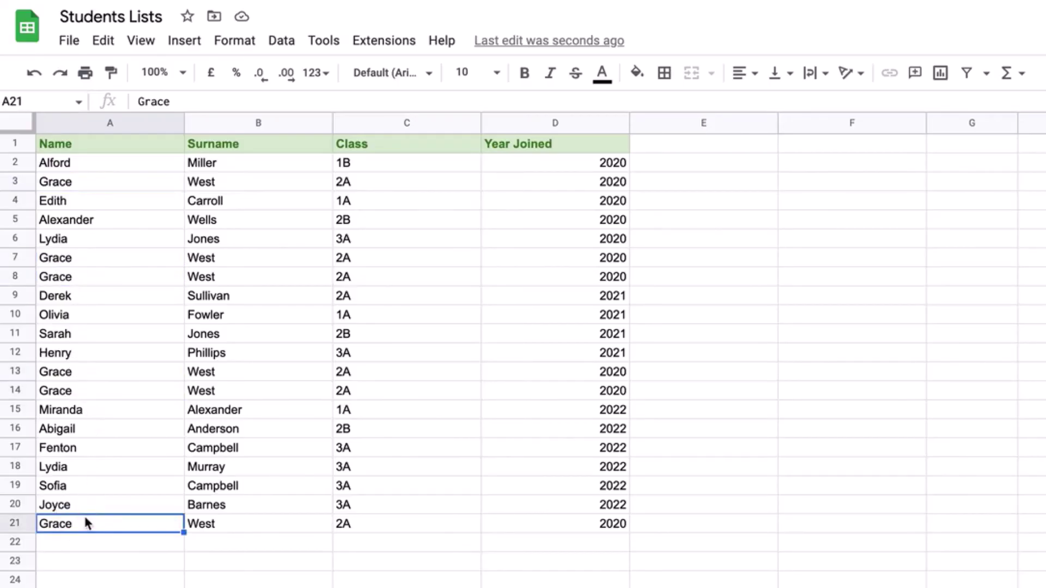